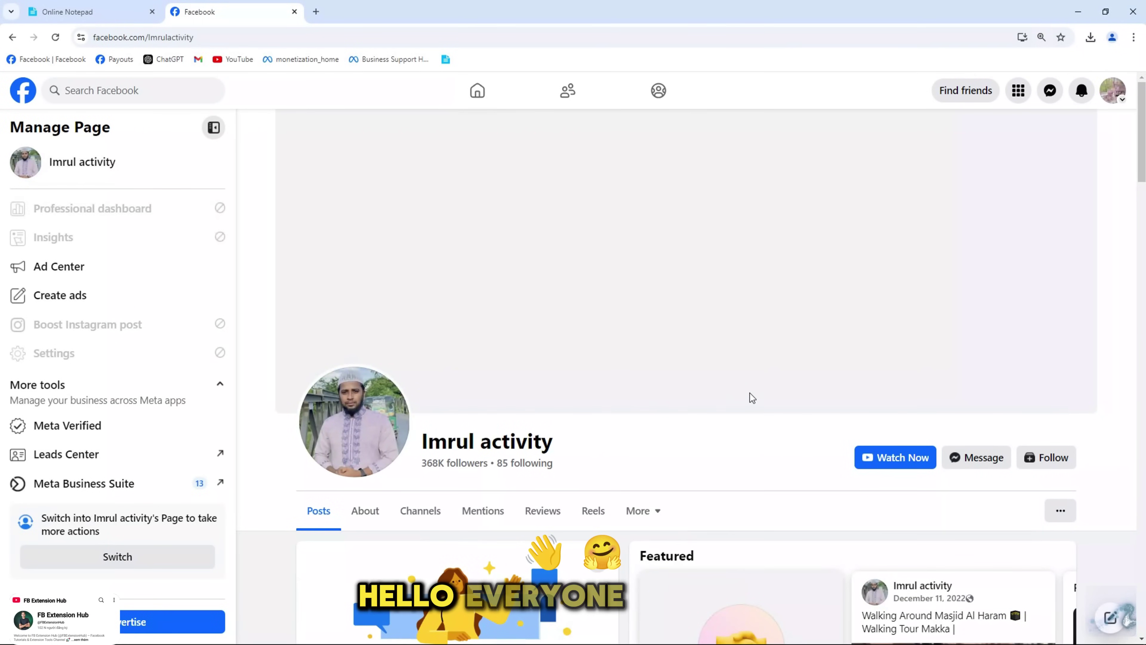
scroll(751, 391, down, 8)
scroll(751, 396, down, 8)
click(55, 37)
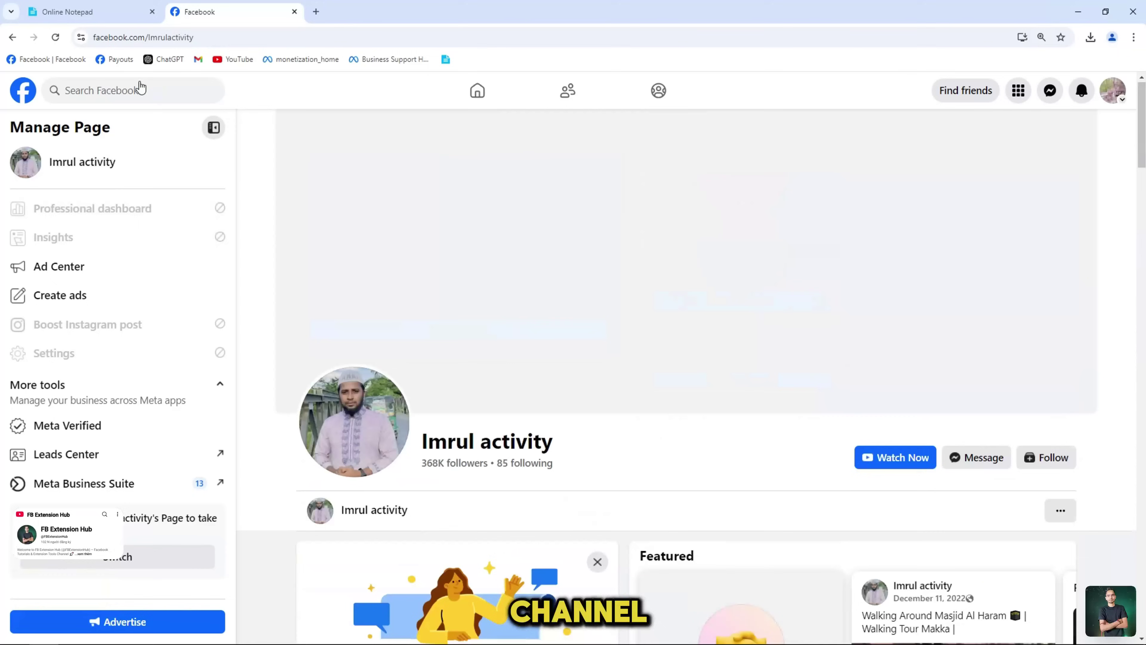
click(56, 37)
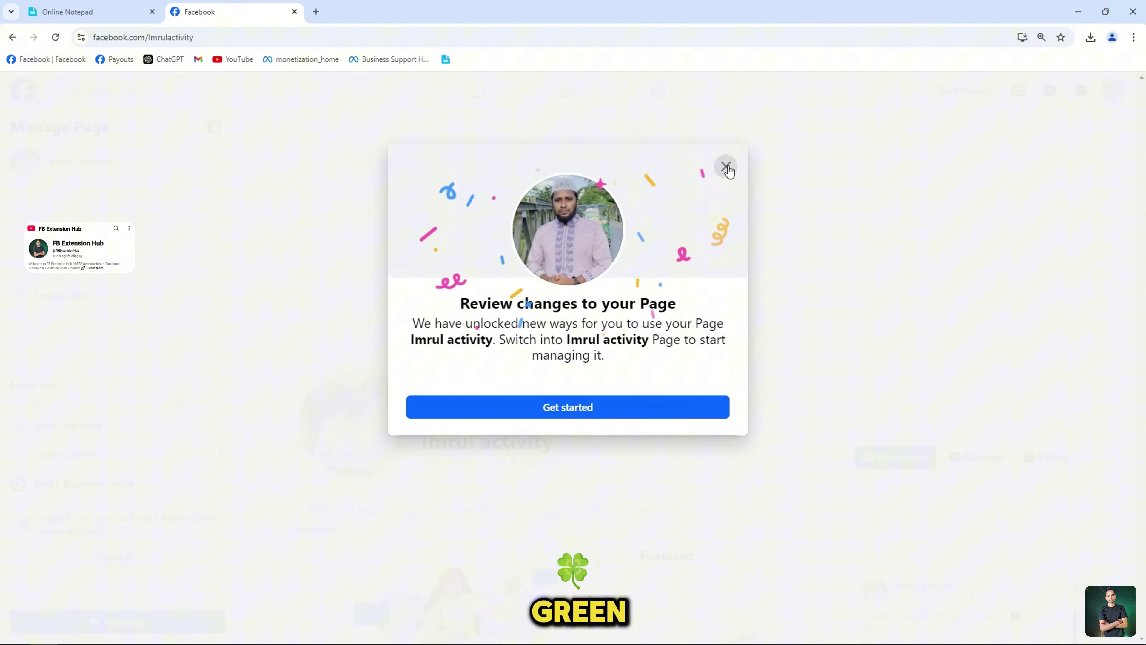
click(726, 168)
click(164, 554)
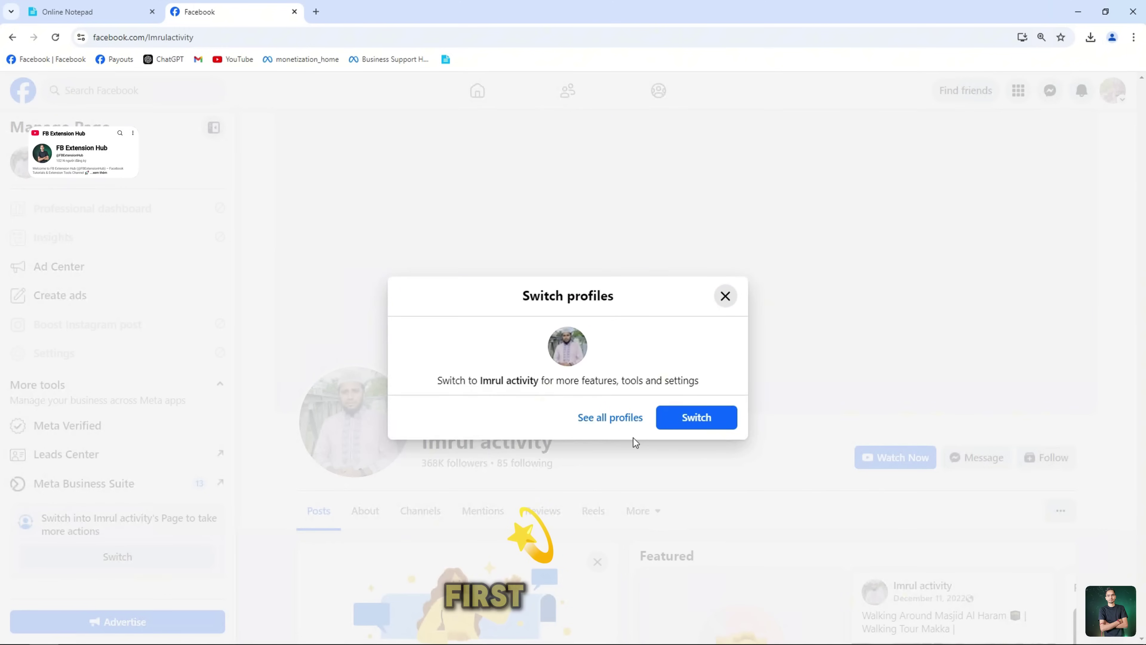
click(707, 426)
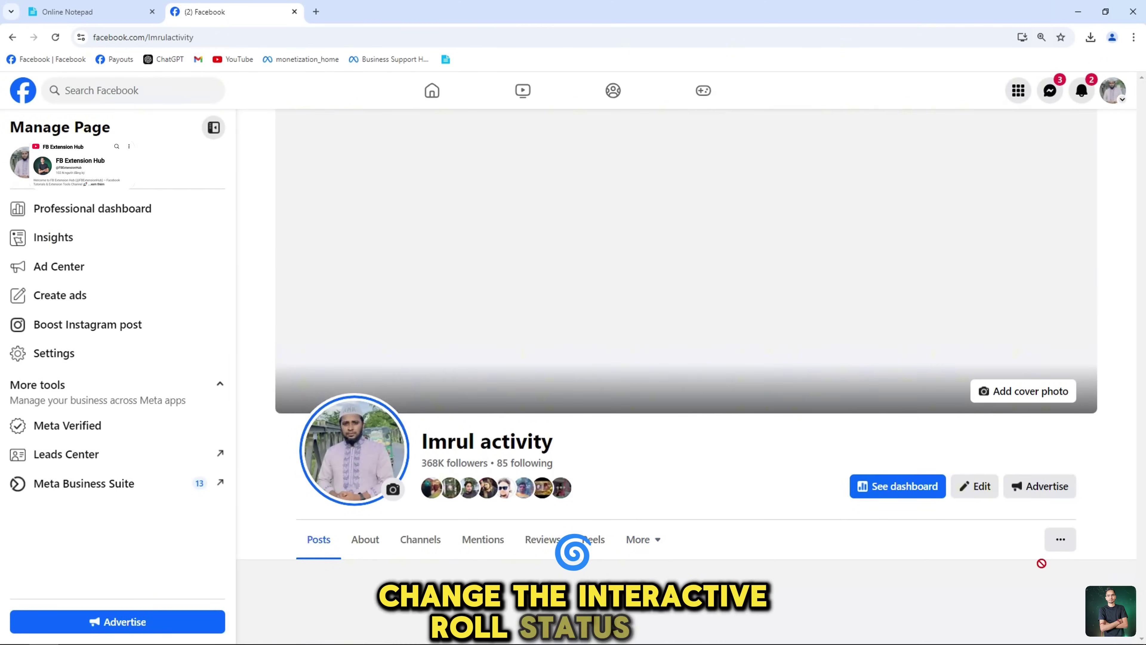
- Open the Page Status and examine the Page's risk label and the details of its Community Standards violation
click(1061, 539)
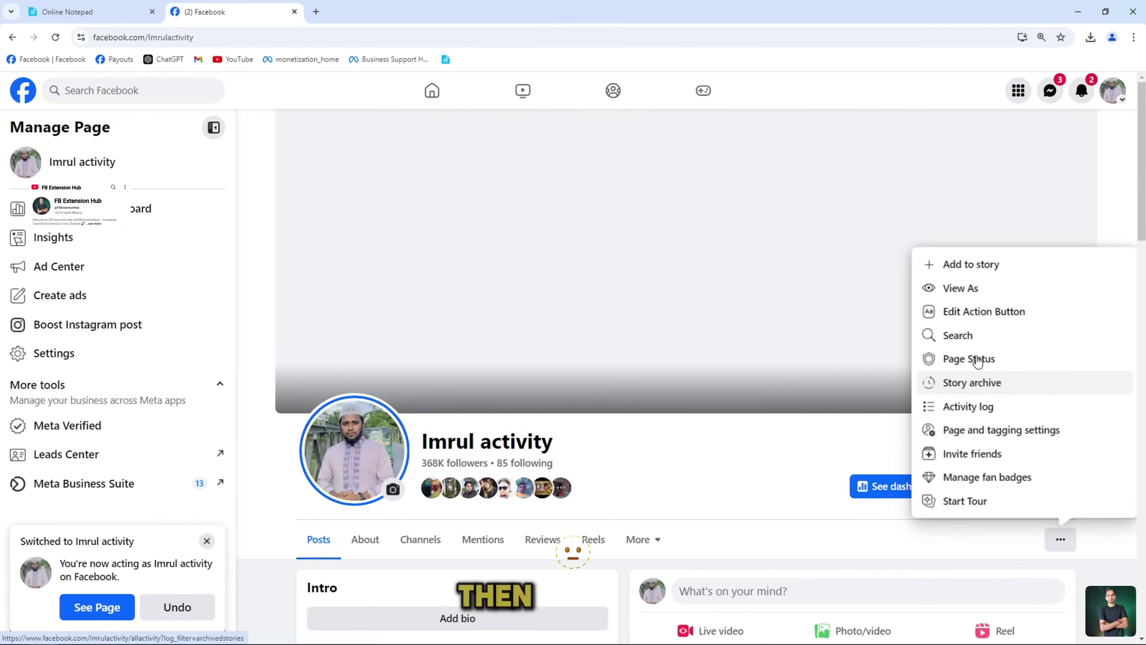
click(976, 360)
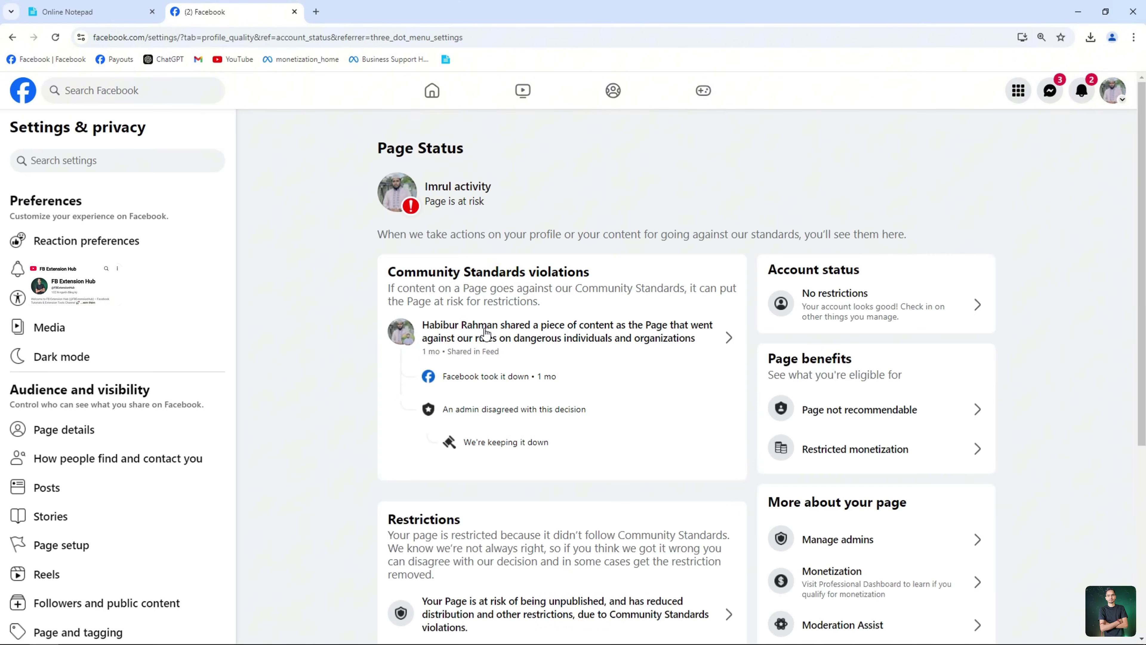
click(485, 333)
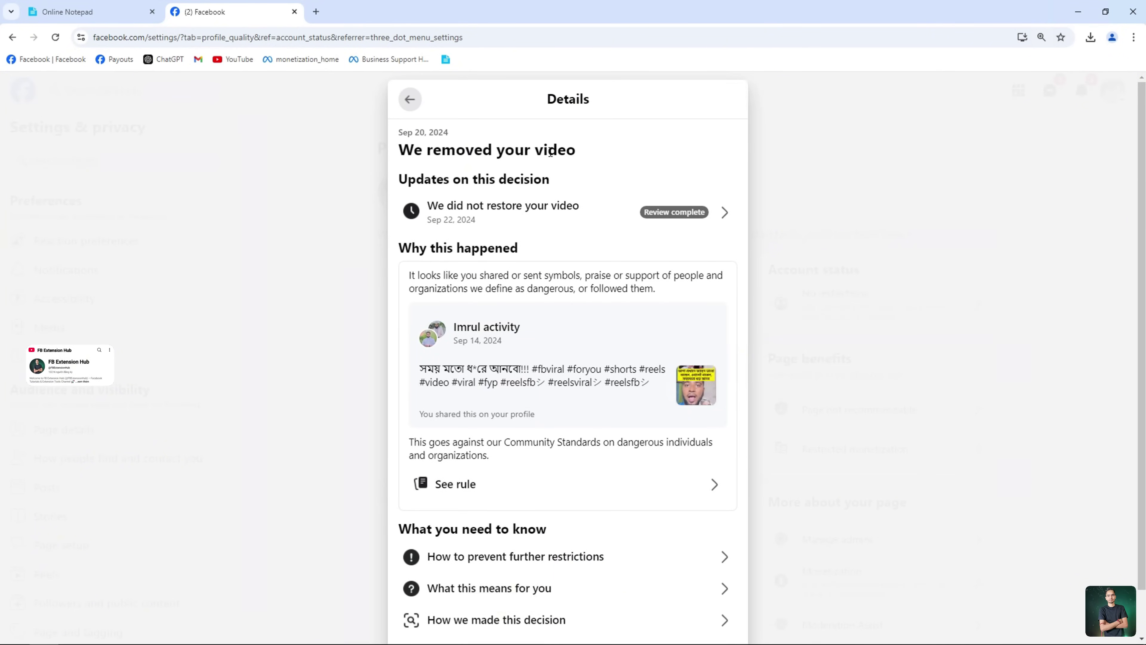
drag(550, 154, 399, 149)
click(591, 152)
scroll(665, 231, down, 1)
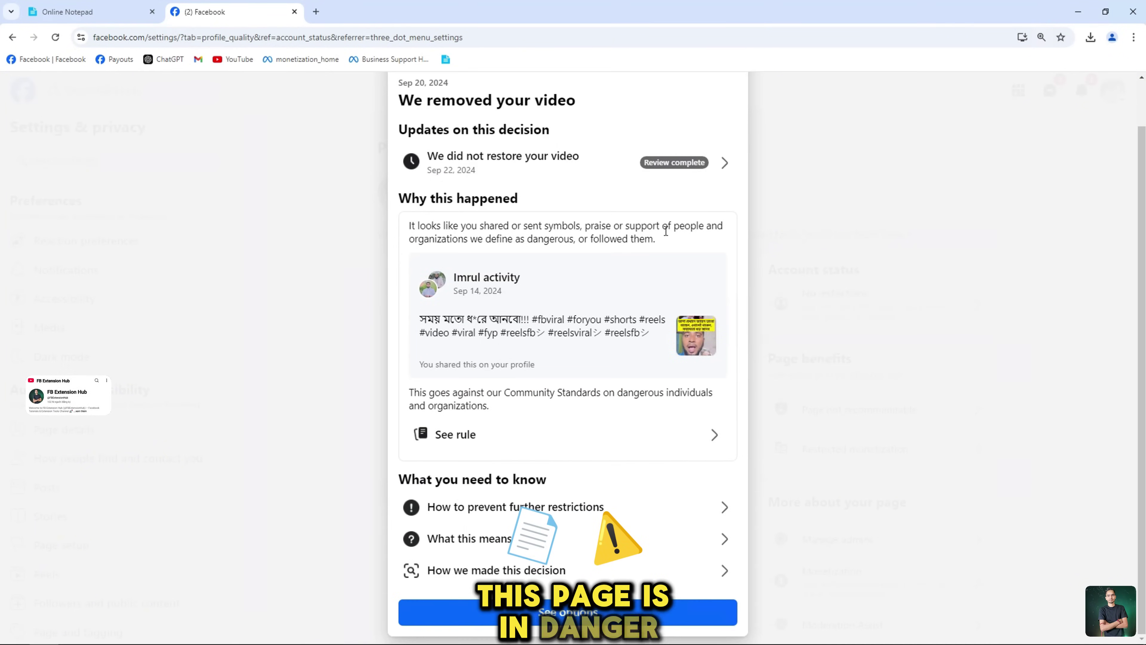
click(859, 285)
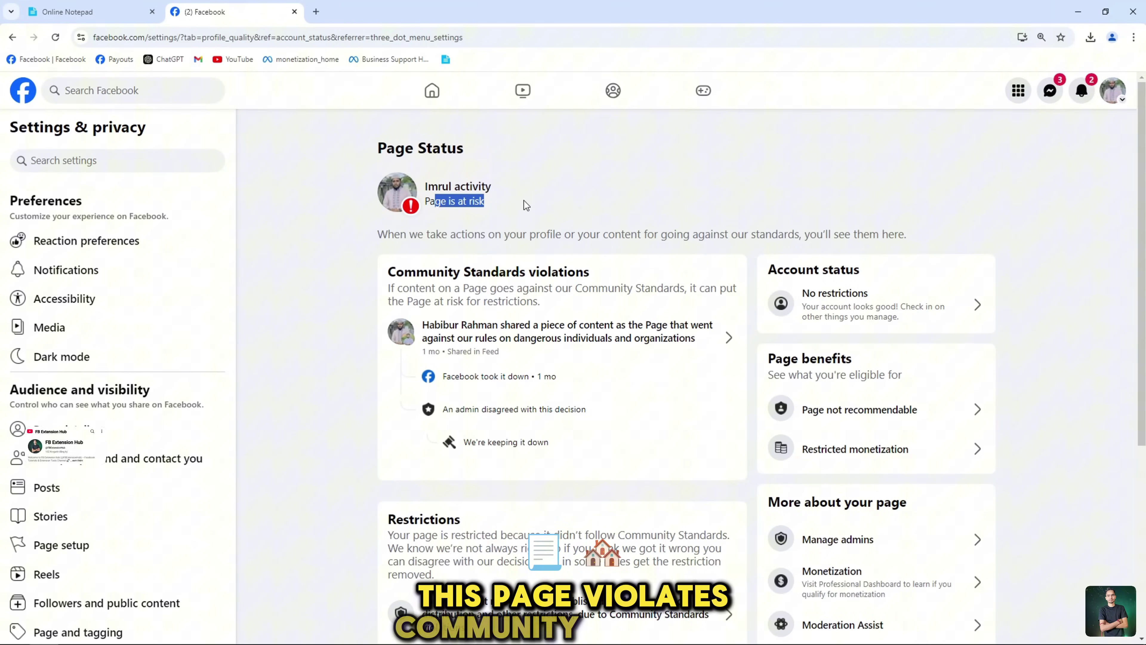
click(432, 187)
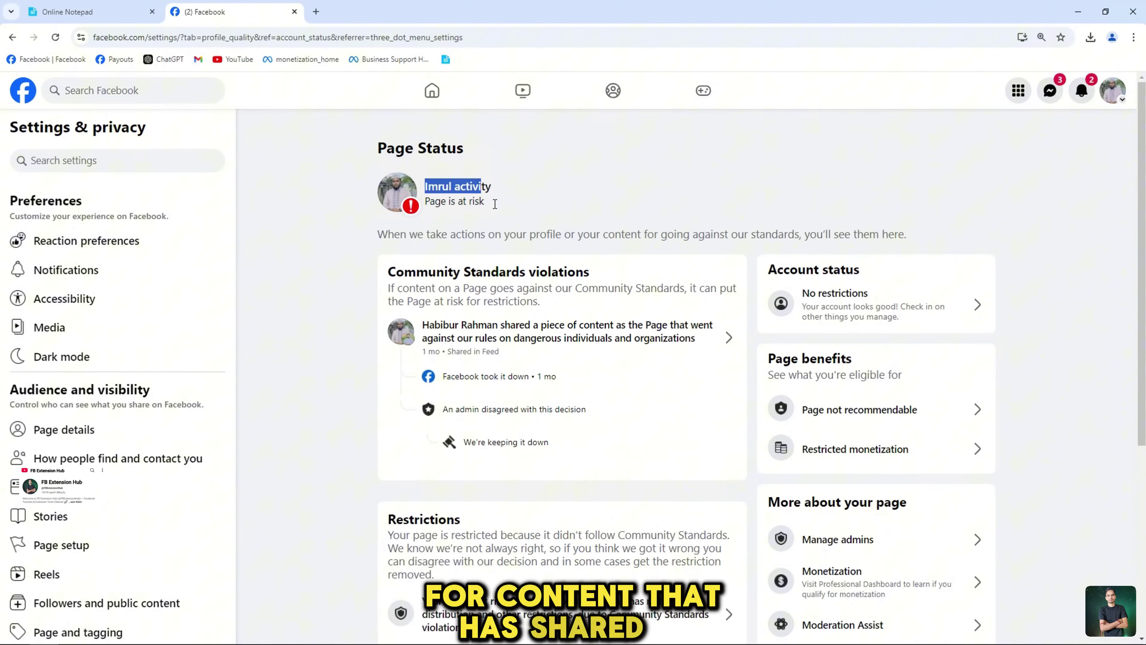
drag(440, 201, 516, 208)
drag(387, 271, 505, 273)
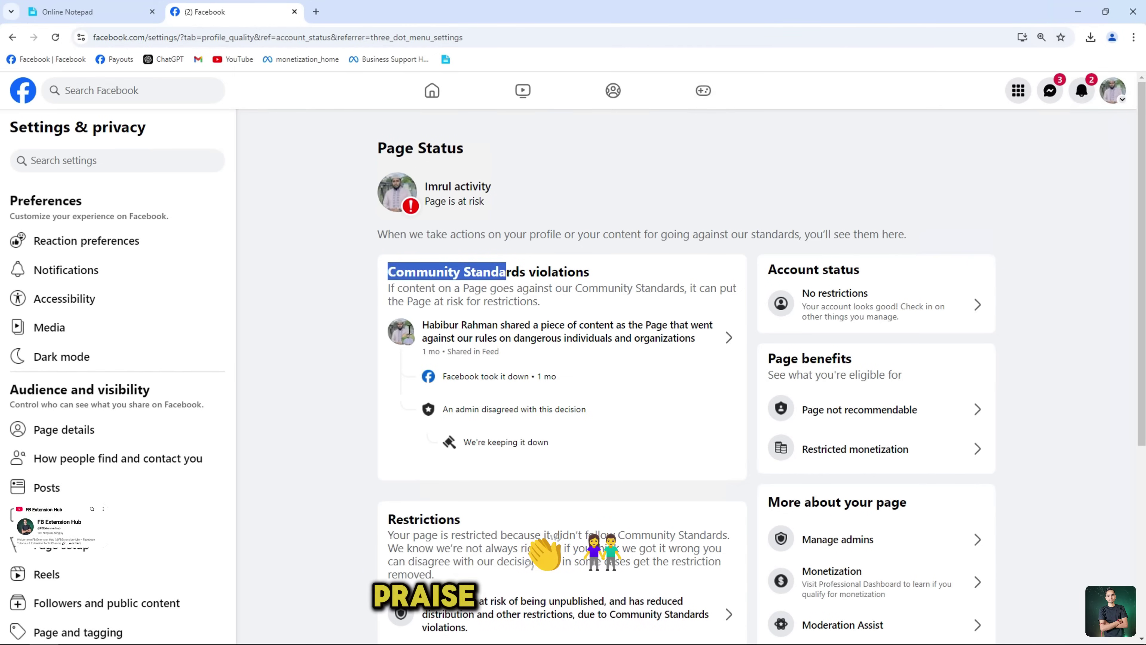
click(483, 301)
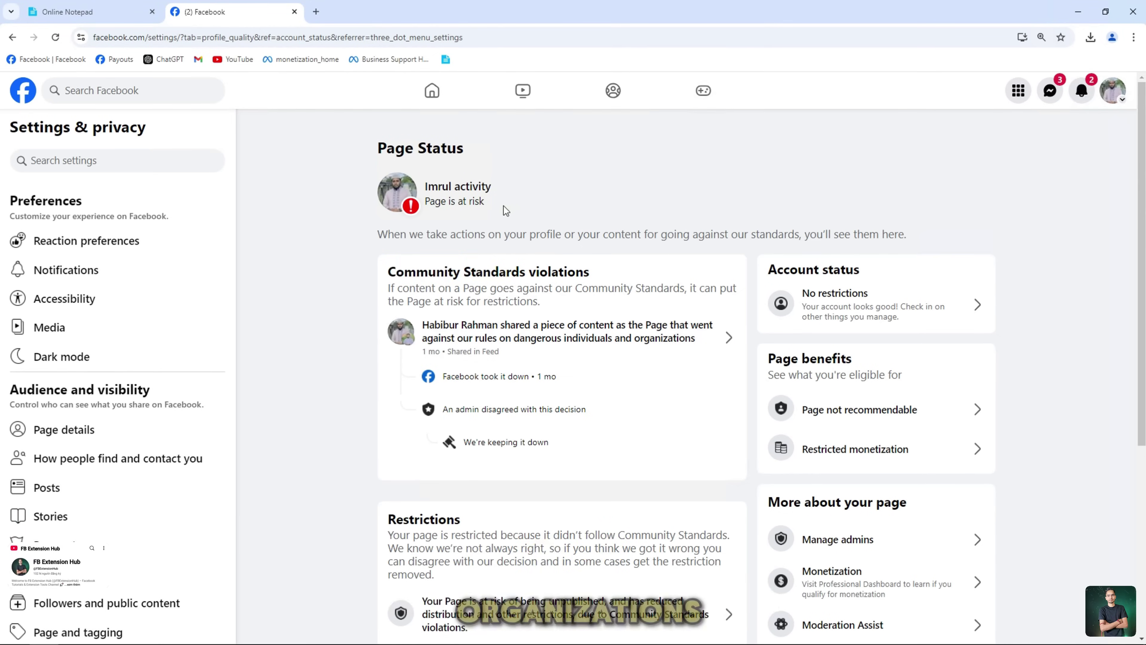
- Go back to the home feed and open the Page's own profile from there
click(432, 91)
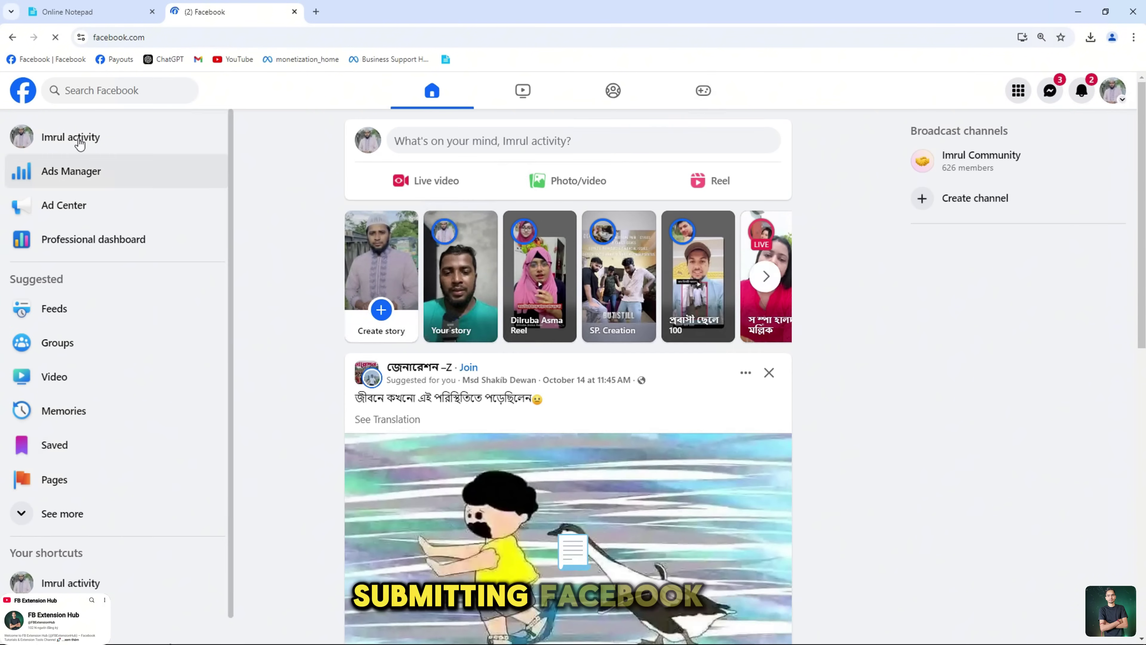
click(80, 140)
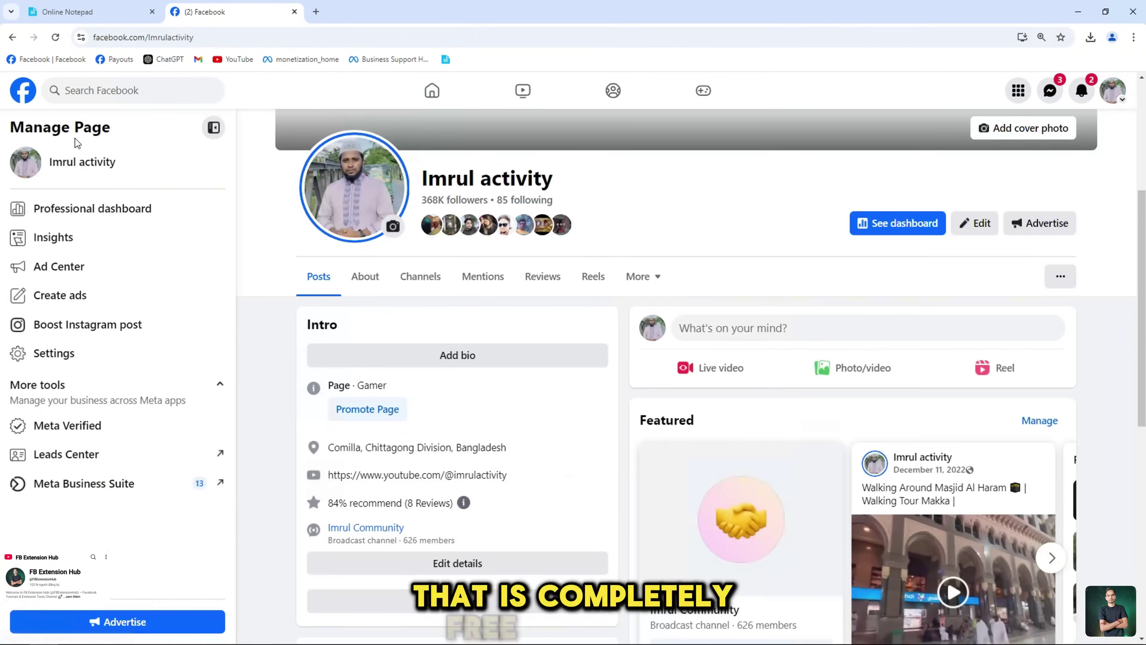
scroll(830, 366, up, 2)
scroll(830, 367, up, 3)
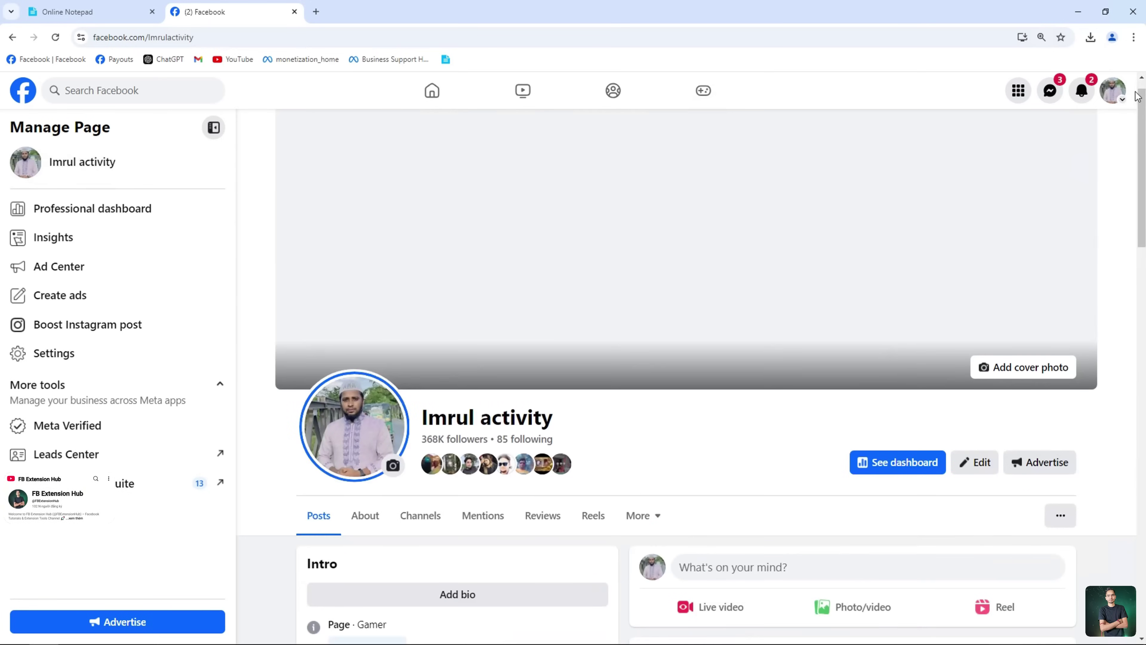
- Open the browser's extension management page and check that Developer mode is enabled
click(1133, 37)
mouse_move(1015, 214)
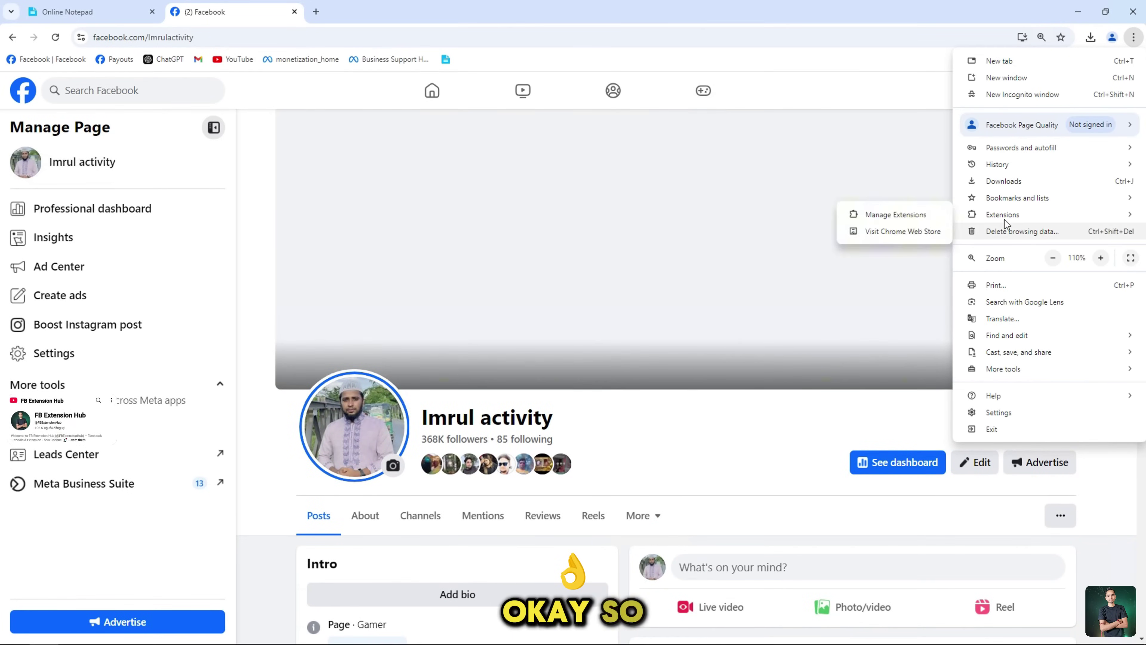
click(863, 216)
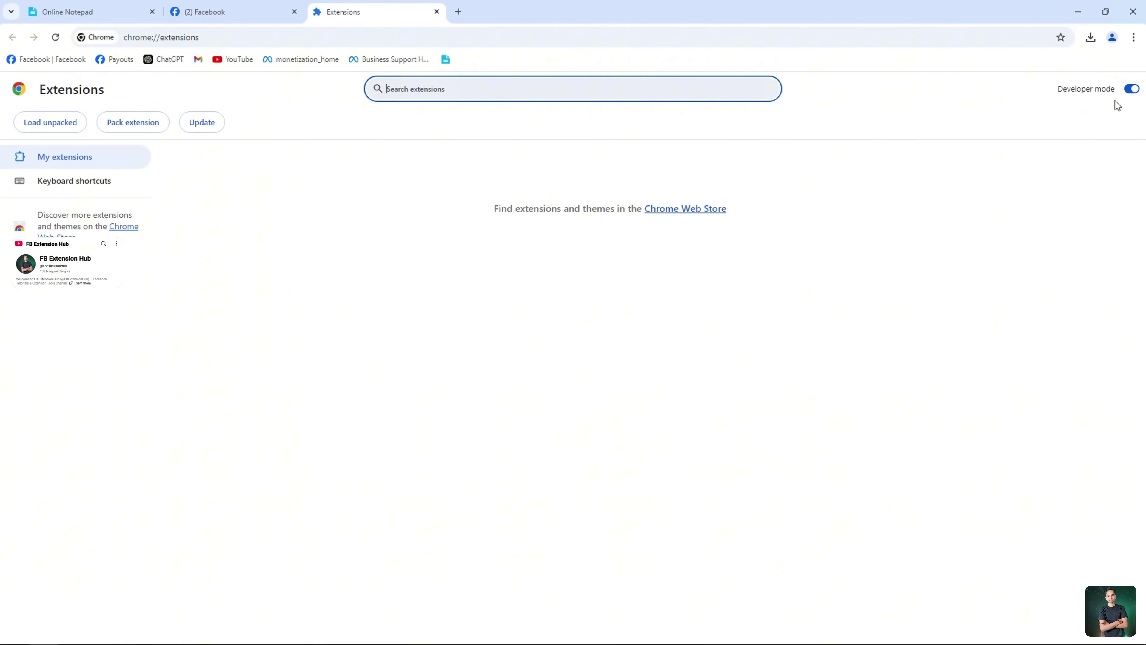
click(1082, 102)
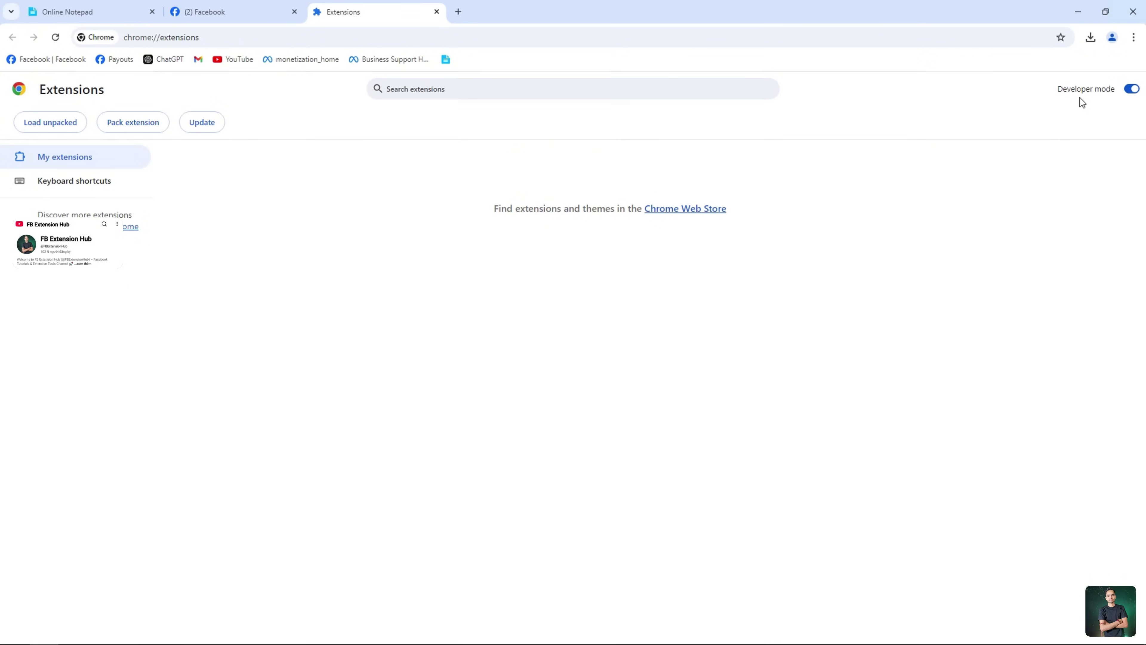
double_click(1066, 90)
drag(1123, 104, 1134, 104)
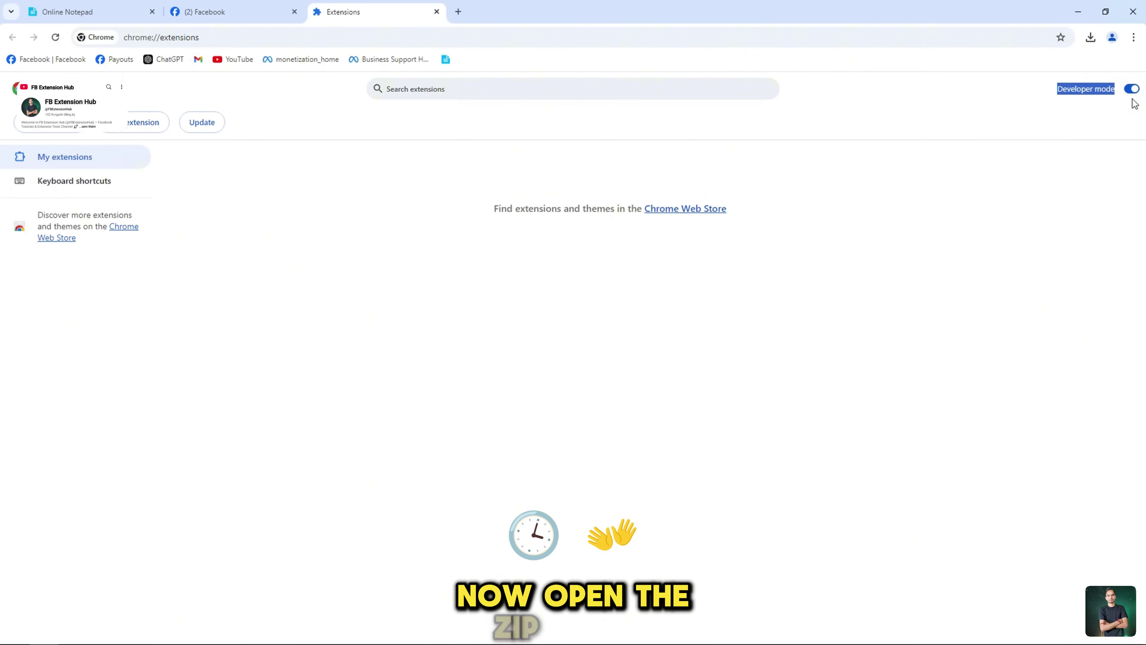
- Extract the downloaded "Appeal Facebook Page is at Risk.zip" into its own folder and install that folder as a Chrome extension
click(1091, 38)
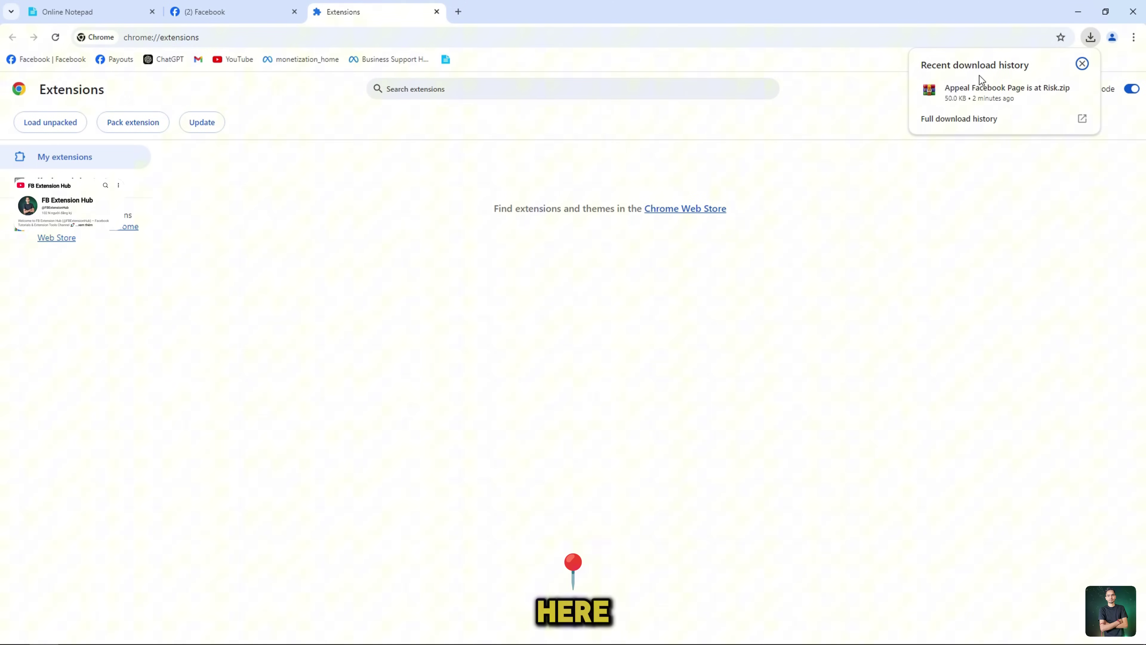
click(1059, 91)
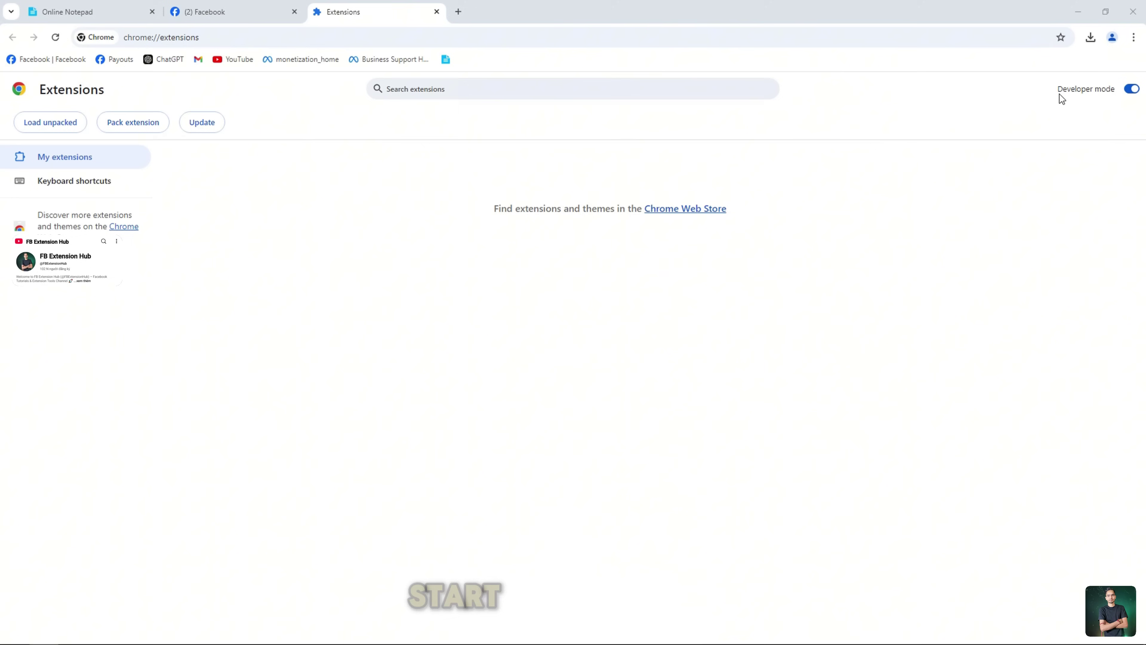
drag(681, 185, 859, 177)
right_click(706, 262)
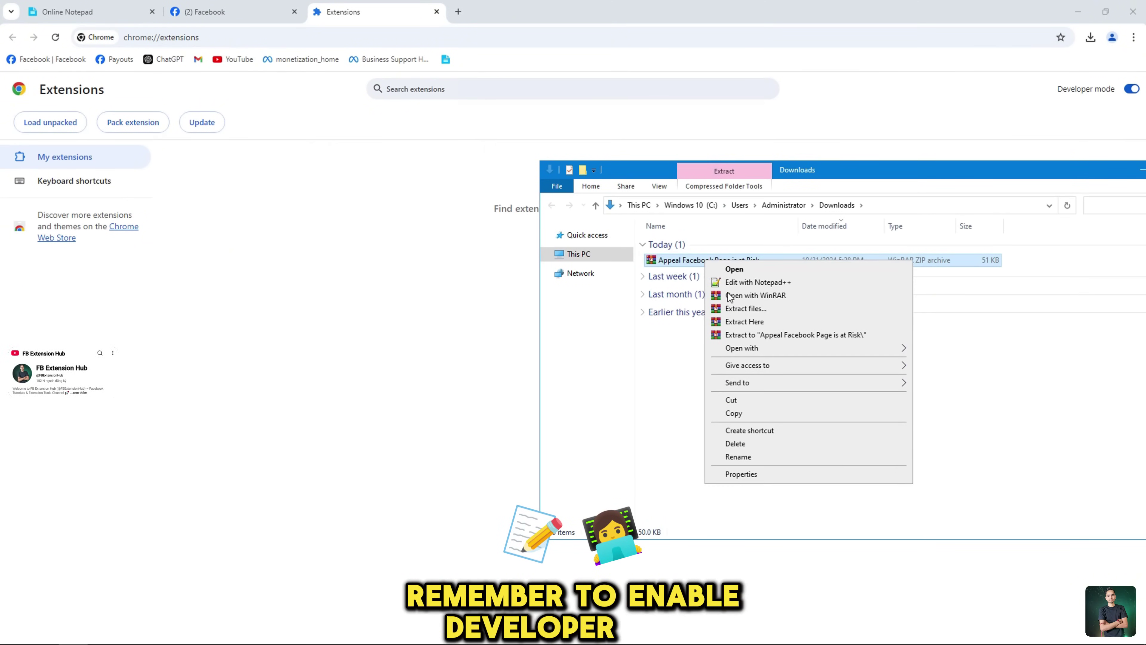
click(737, 334)
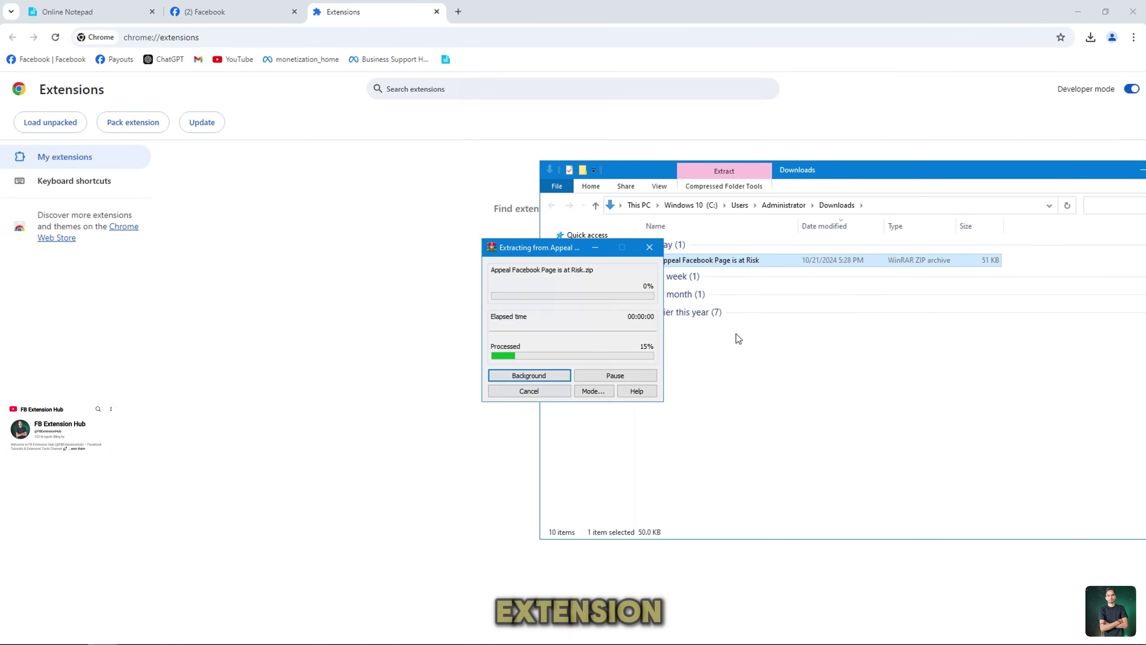
click(674, 274)
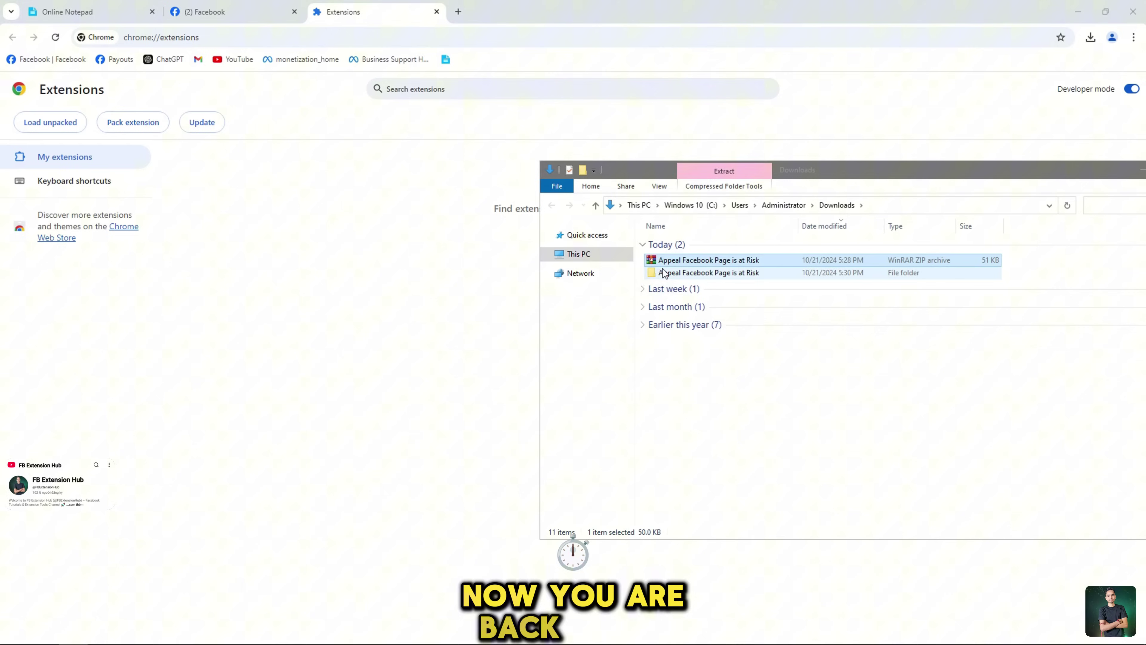
drag(575, 270, 338, 277)
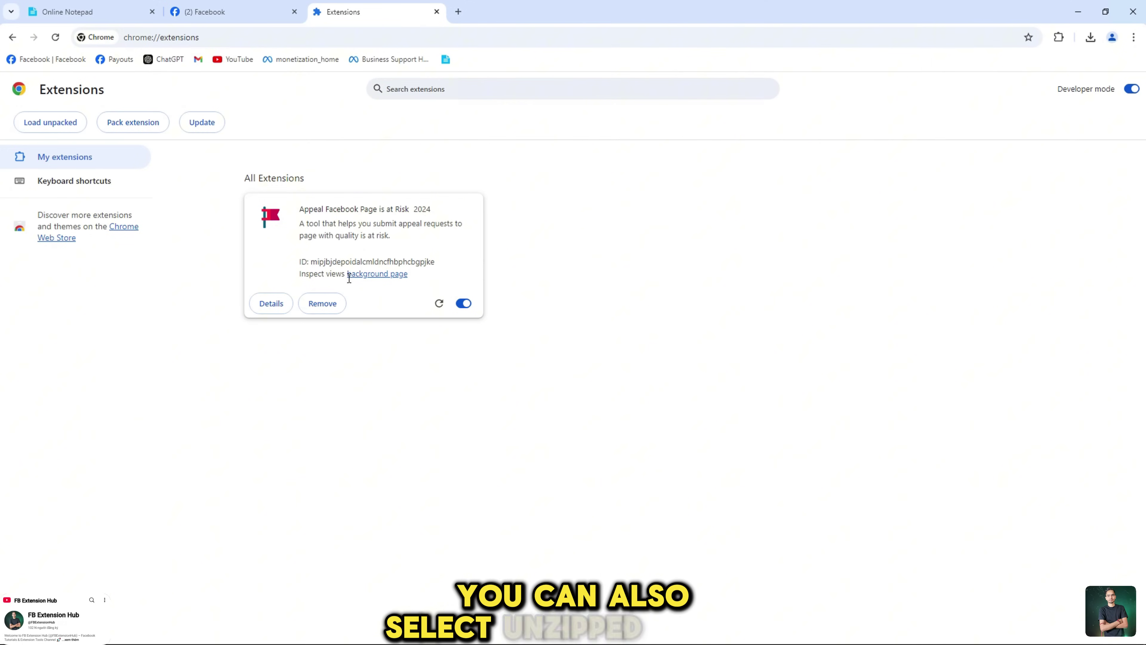
- Pin the "Appeal Facebook Page is at Risk" extension and open its appeal form to read the introduction
click(1058, 37)
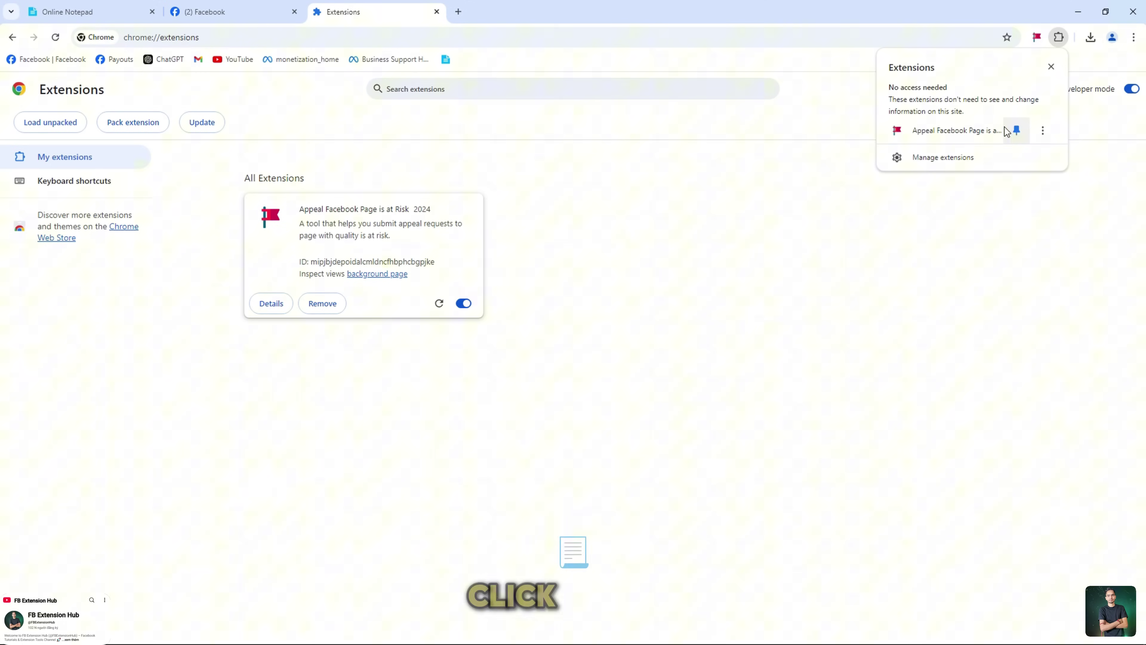
click(938, 138)
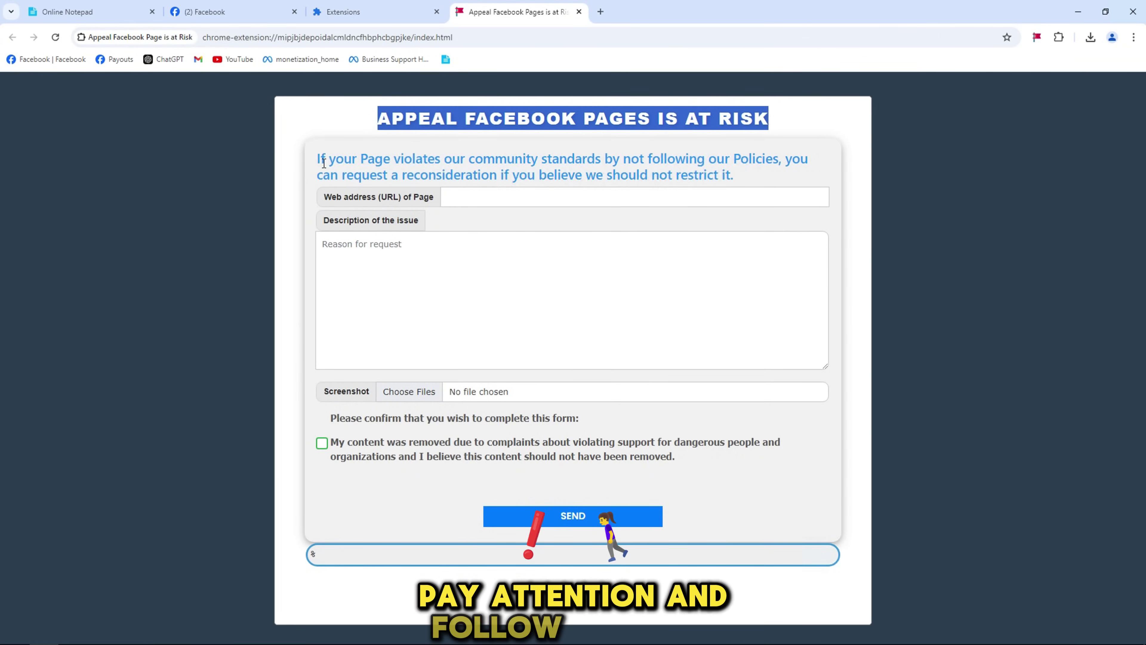
drag(323, 163, 598, 163)
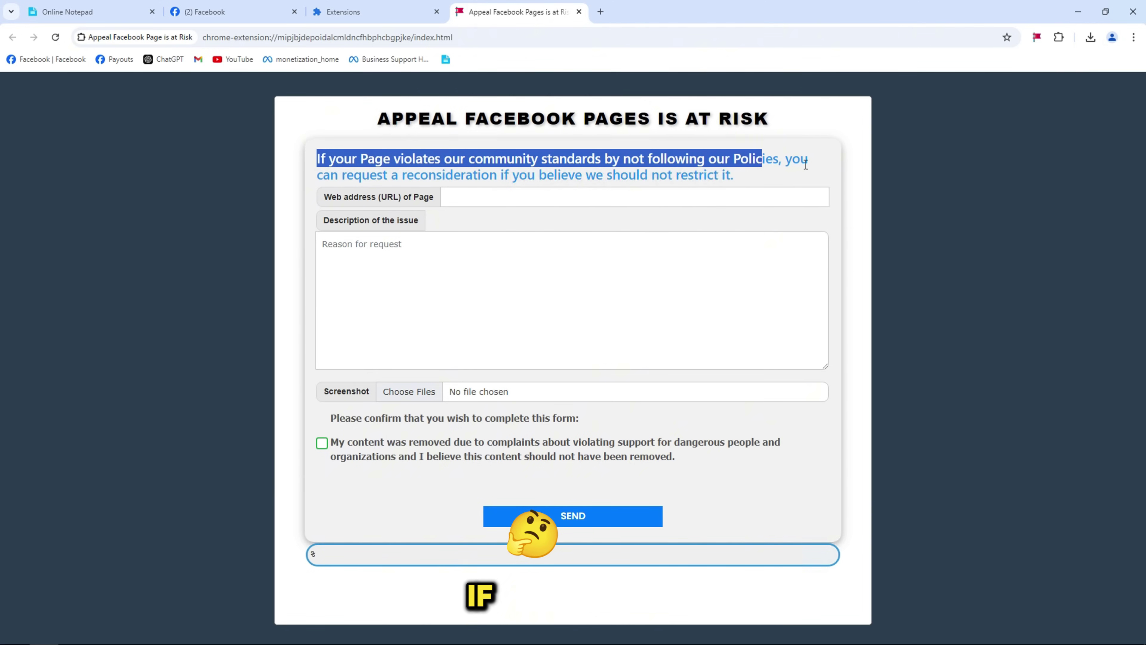
drag(323, 176, 523, 176)
click(328, 204)
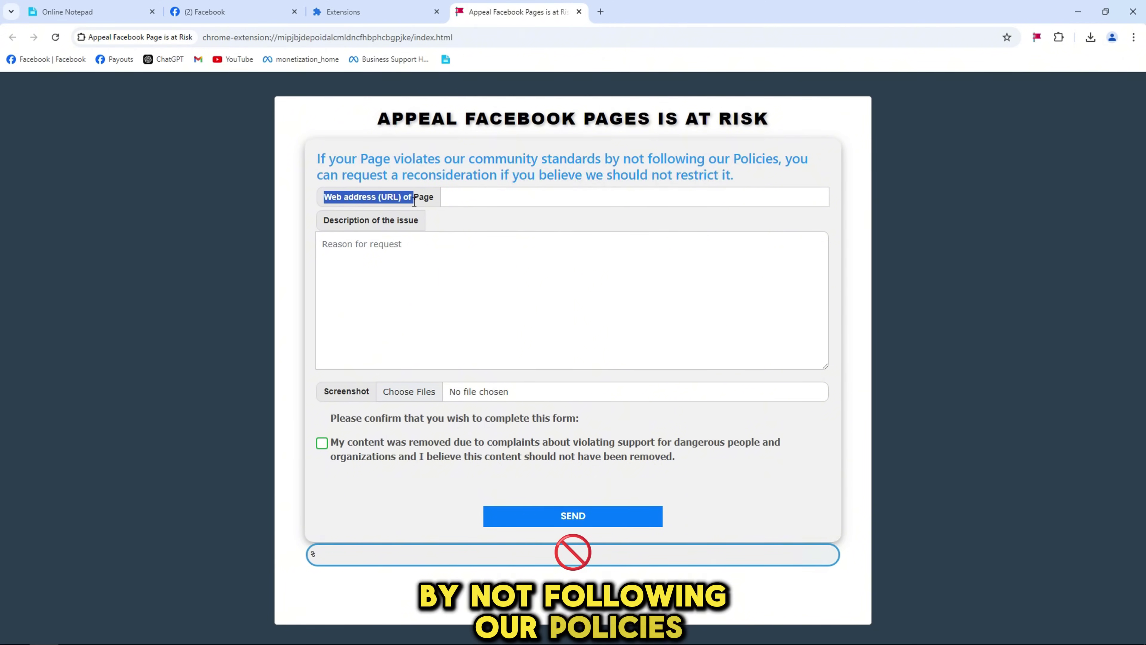
- Copy the Page's address from the Facebook tab and paste it as the form's web address (URL) of Page
click(250, 9)
click(226, 38)
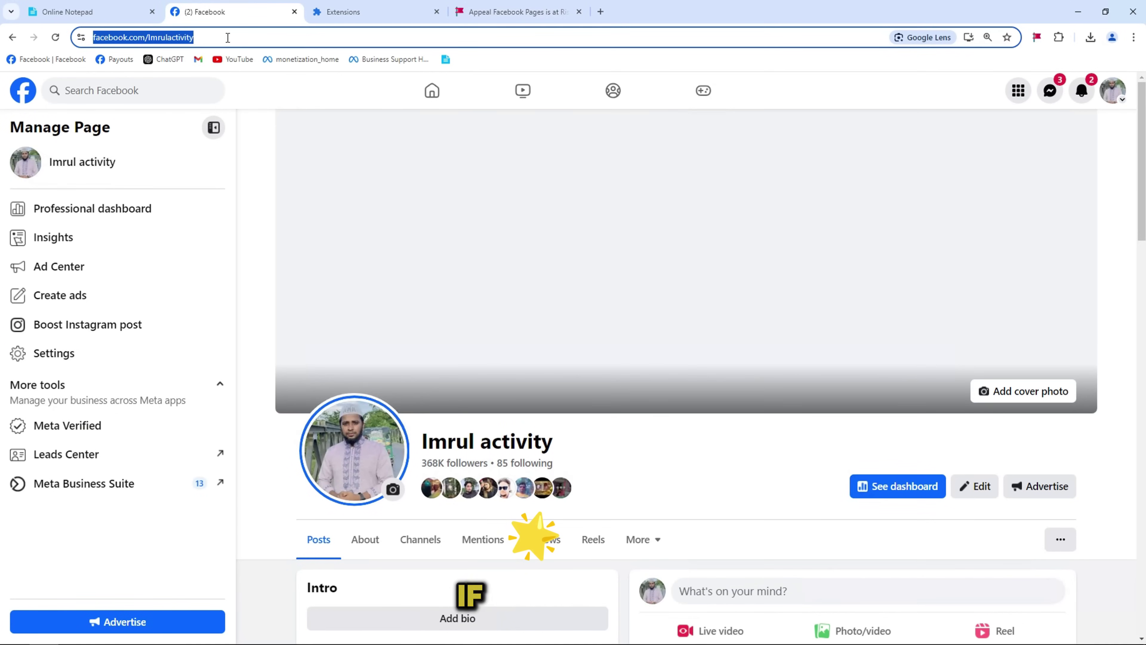
right_click(227, 38)
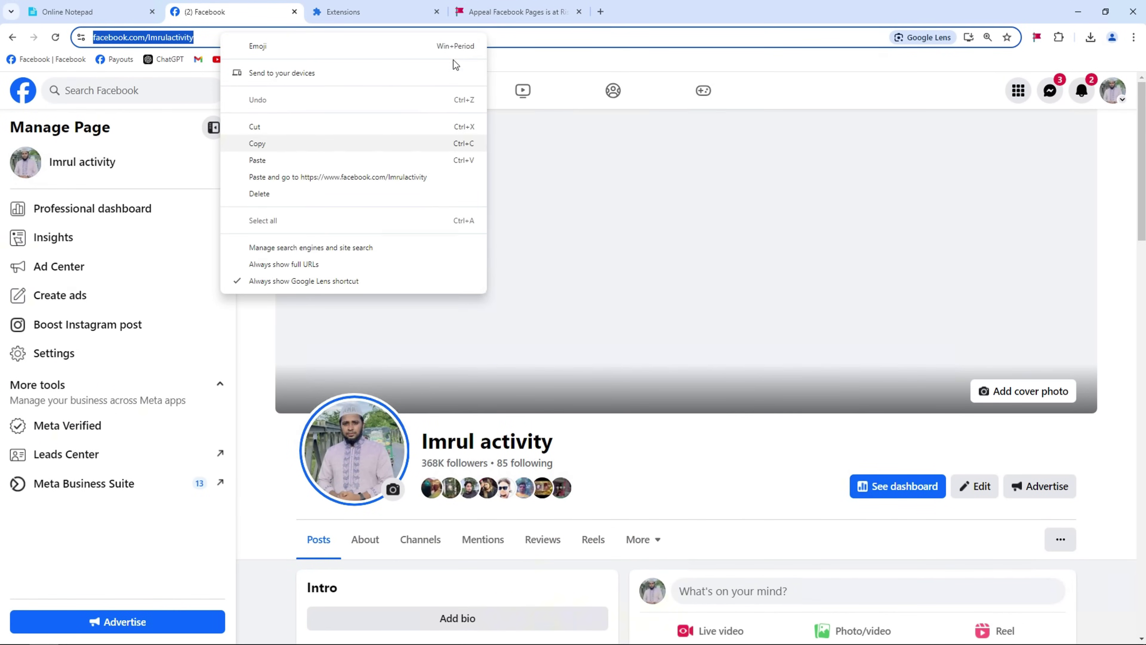
click(455, 143)
click(496, 12)
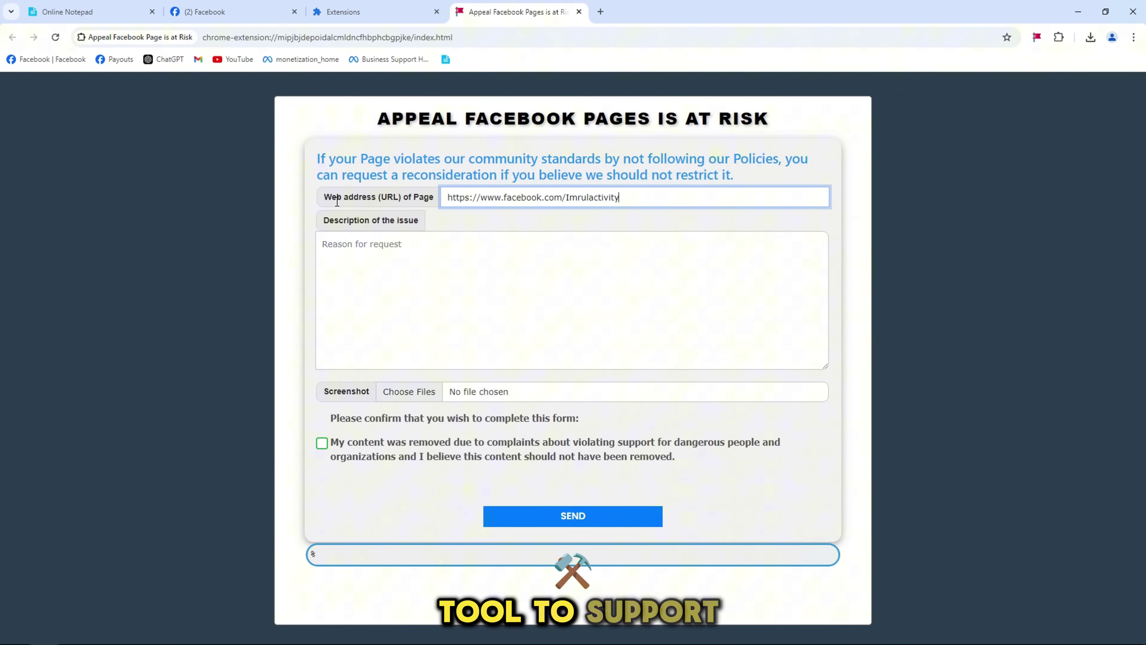
- Copy the whole appeal text from the Online Notepad tab and paste it as the form's description of the issue
click(387, 262)
click(90, 12)
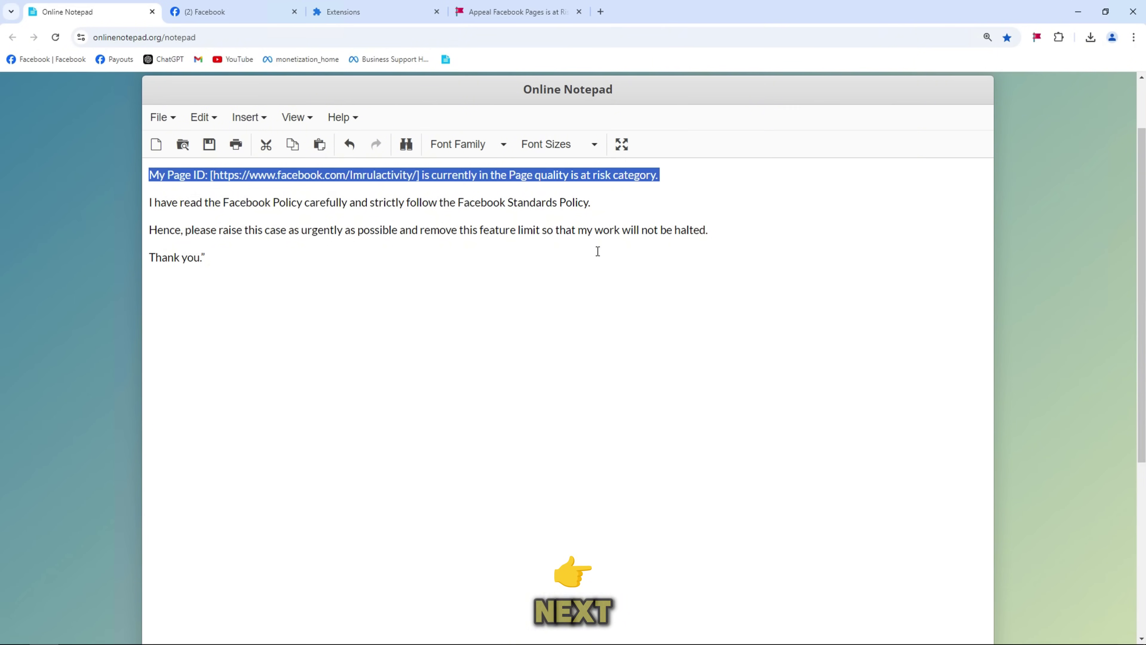
drag(598, 251, 587, 274)
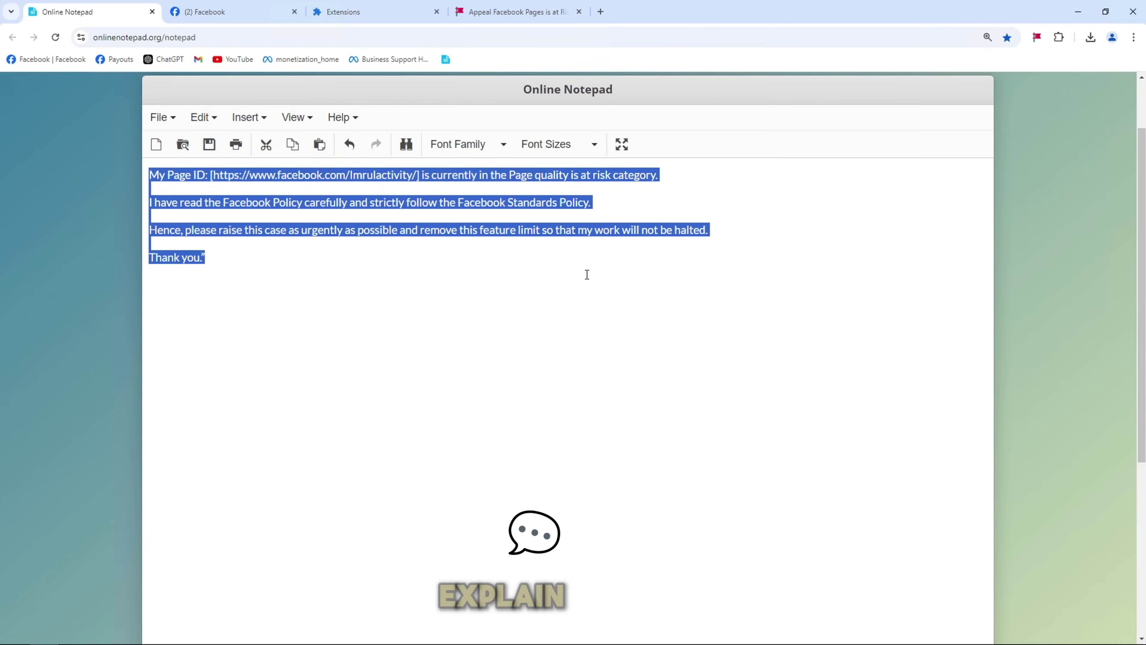
right_click(340, 205)
click(356, 258)
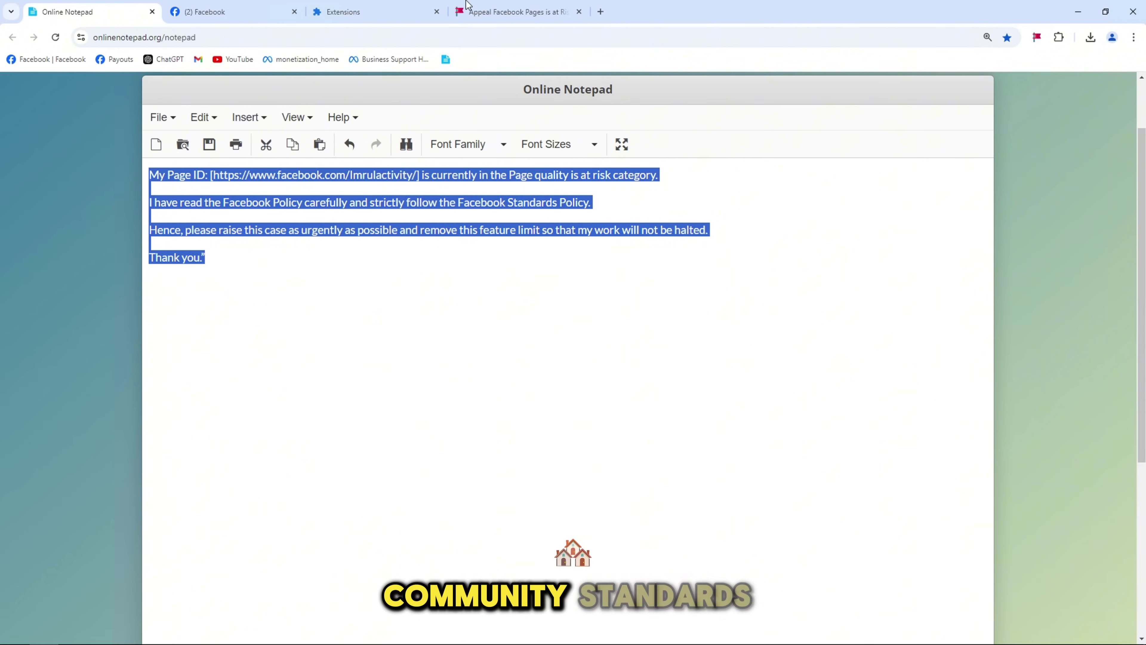
click(468, 4)
key(ctrl+v)
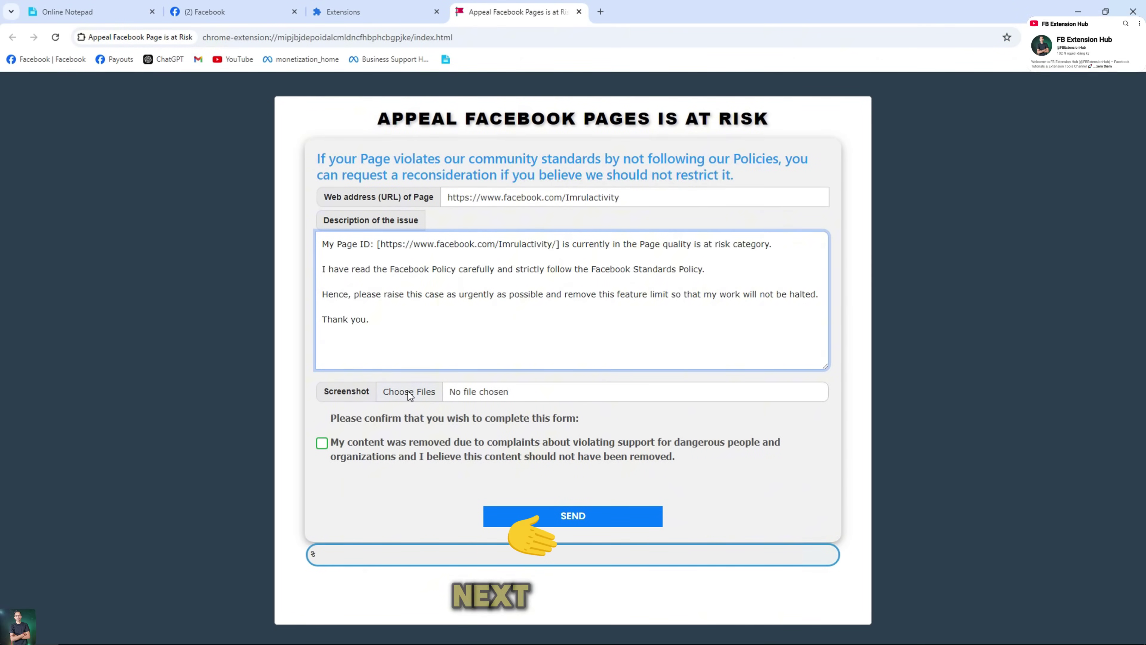
click(474, 295)
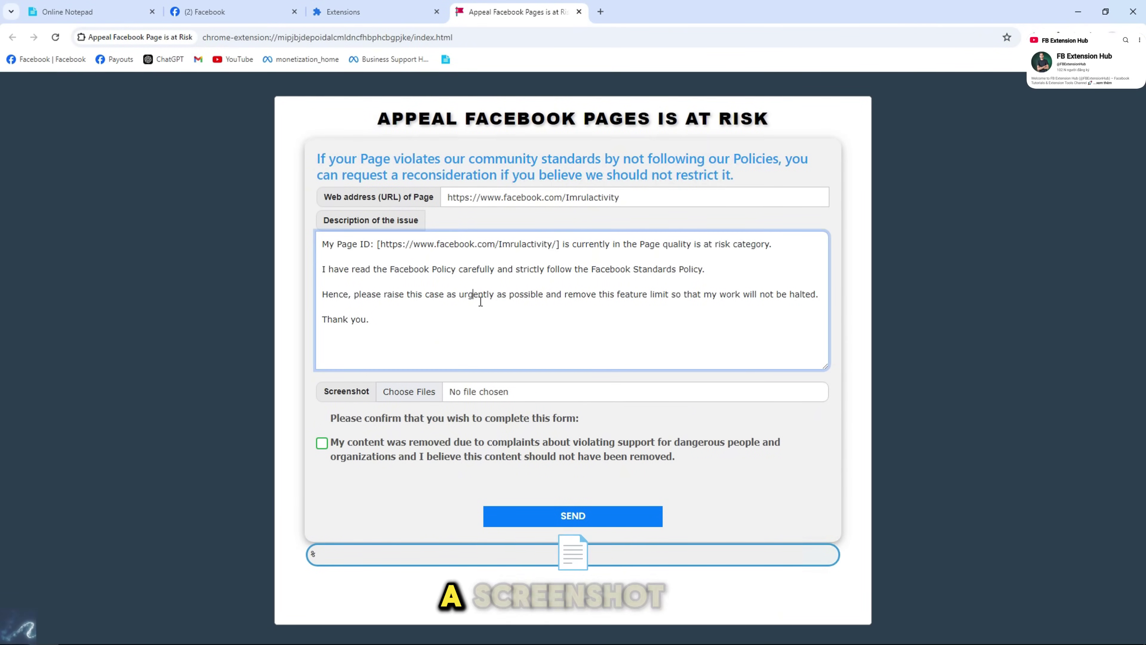
- Open the Page Status screen of the managed Page in the Facebook tab
click(255, 6)
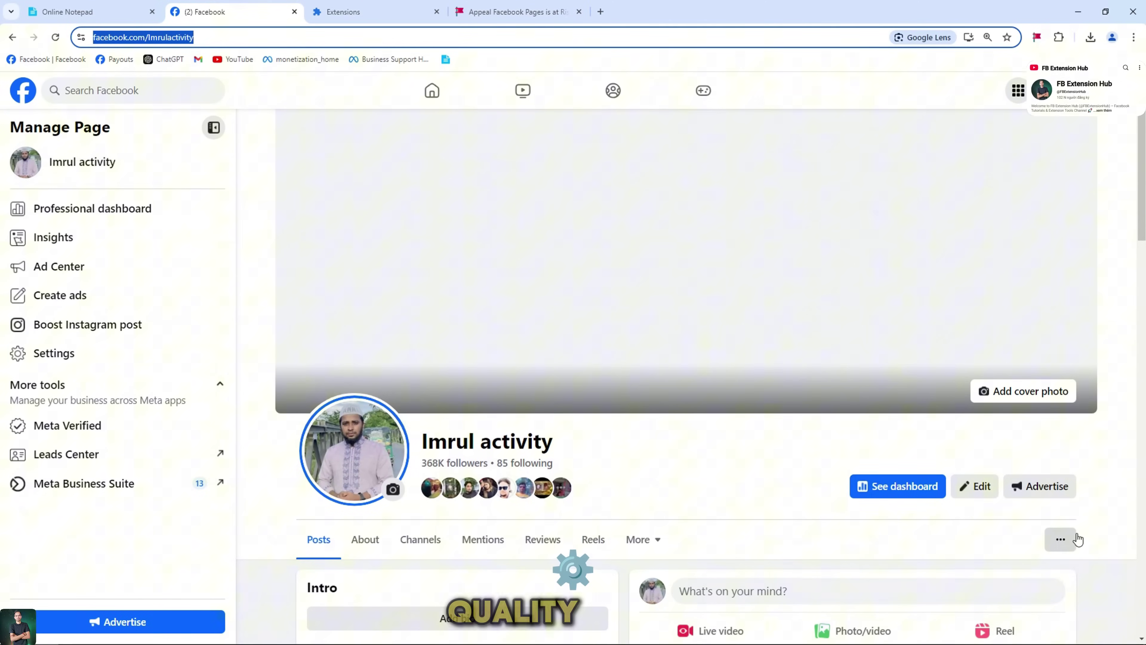
click(1061, 539)
click(954, 356)
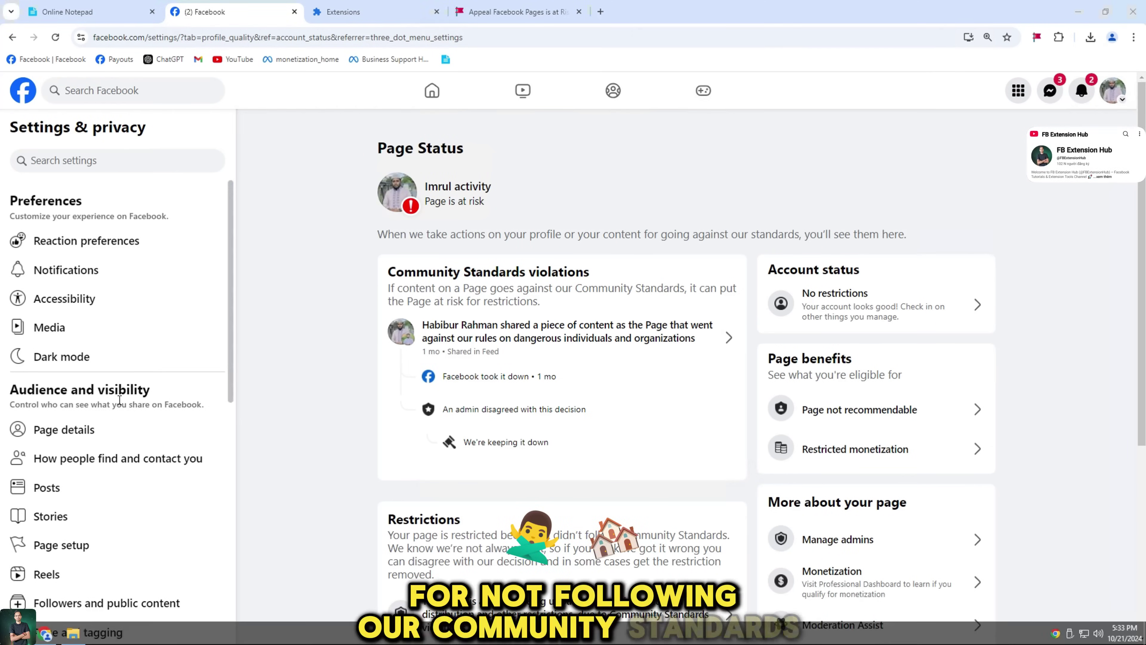
- Capture the Page Status screen with Snipping Tool, save it as the PNG file "Capture" in Downloads, and close Snipping Tool
key(super)
text(snip)
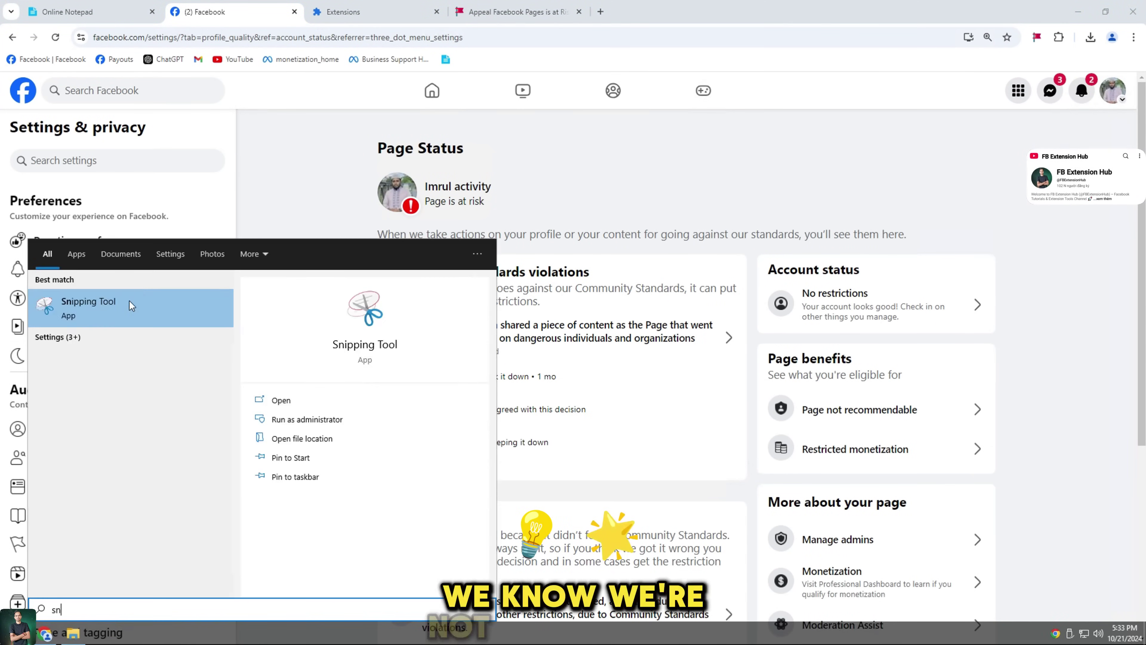
click(115, 307)
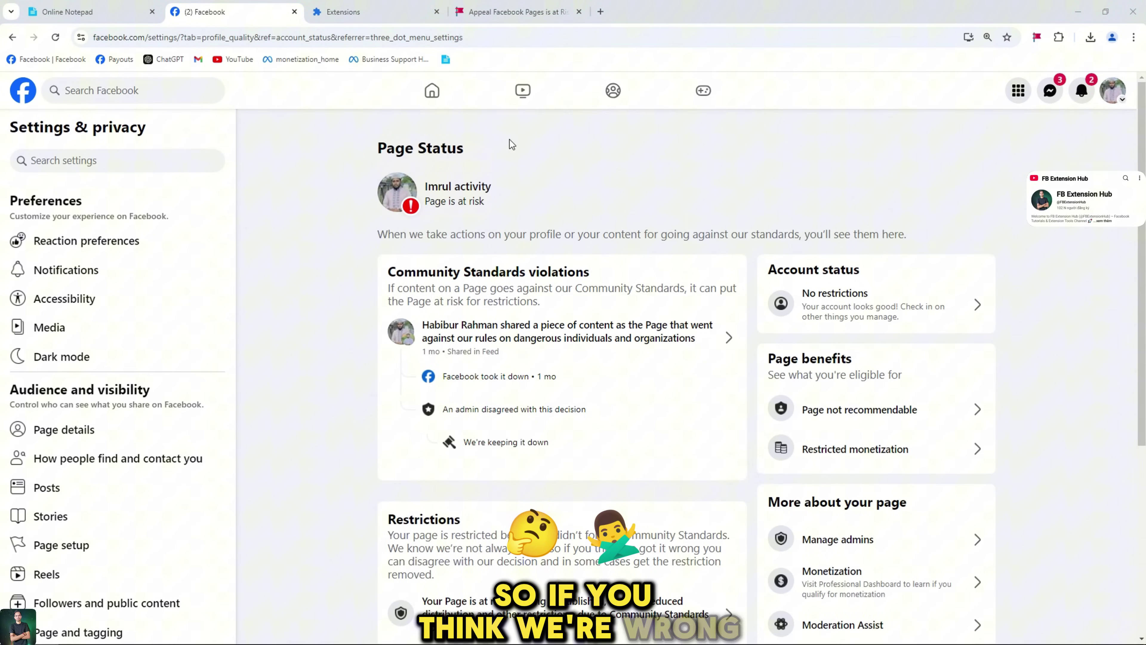
drag(14, 83, 1137, 636)
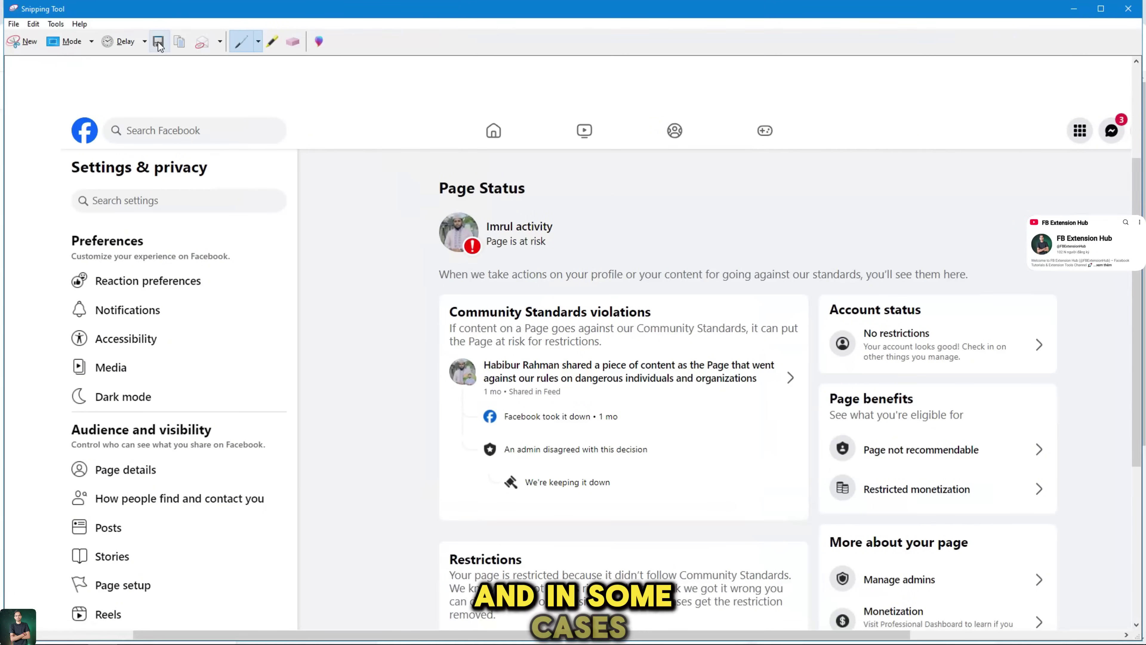
click(158, 41)
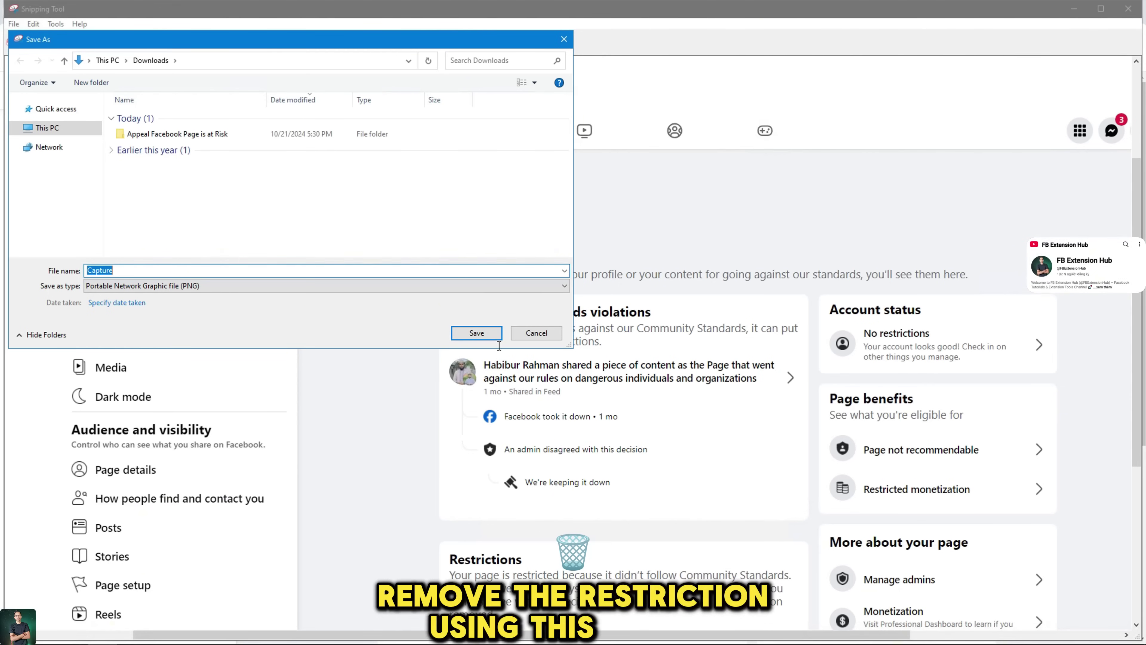
click(476, 333)
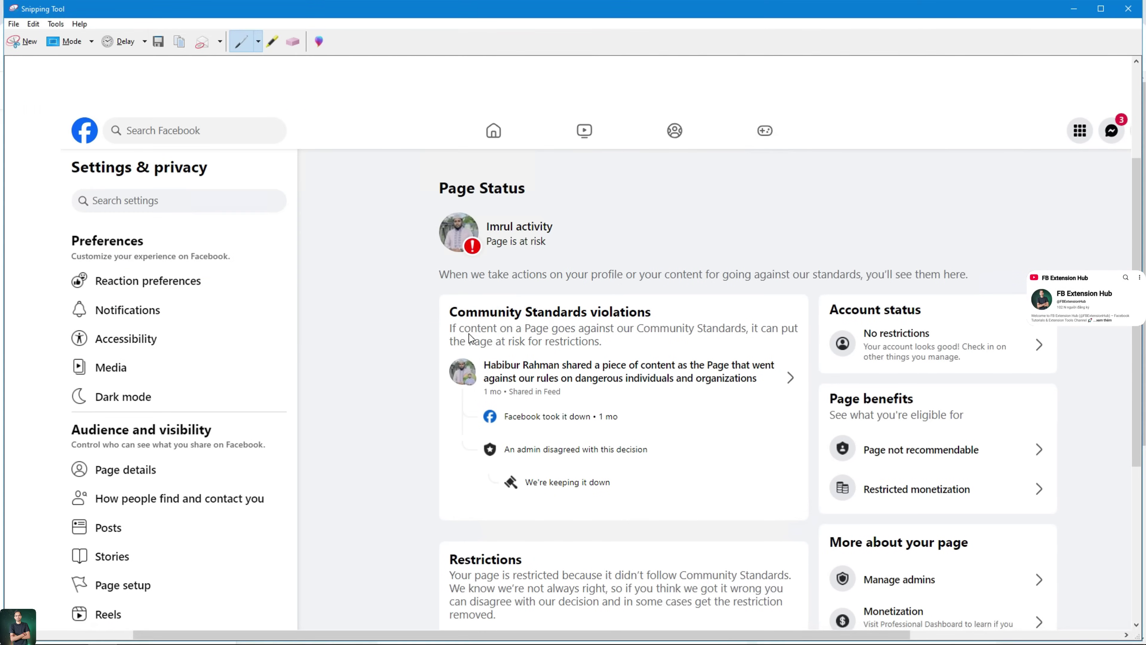
click(1129, 9)
- Attach Capture.PNG from Downloads as the screenshot in the appeal form
click(514, 12)
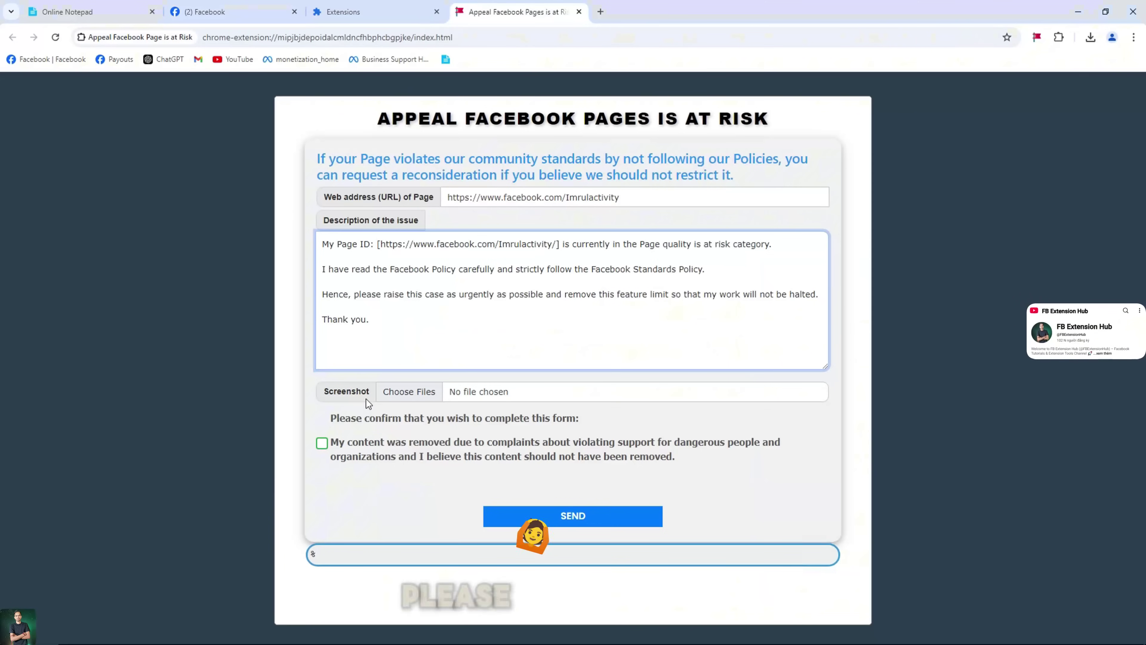
click(393, 402)
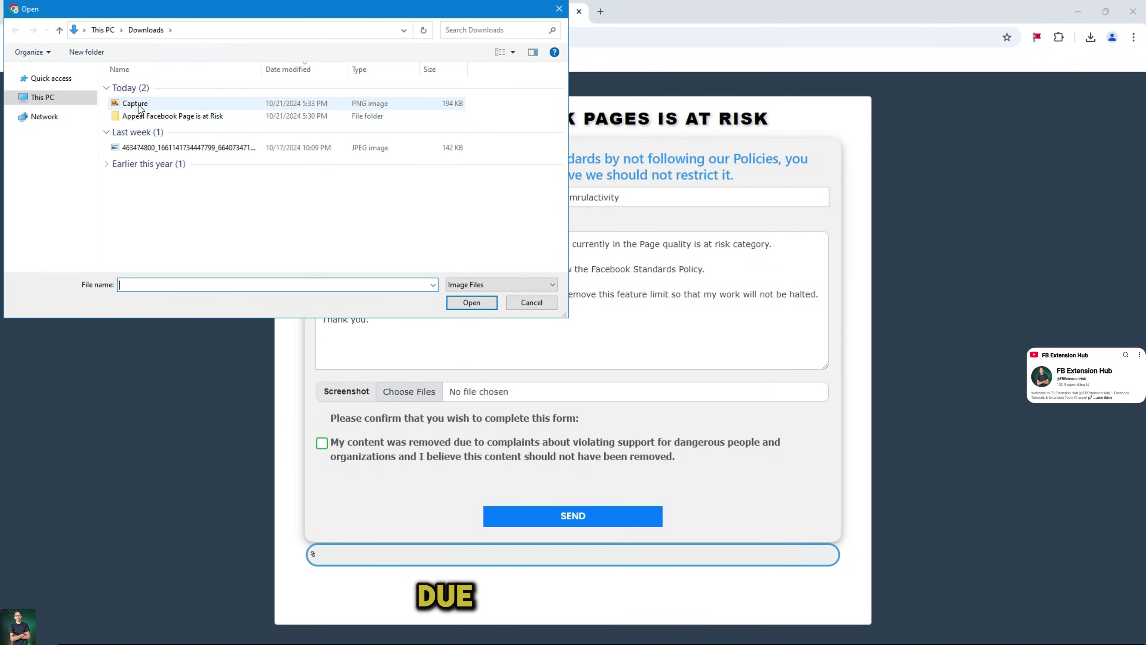
click(139, 107)
click(461, 306)
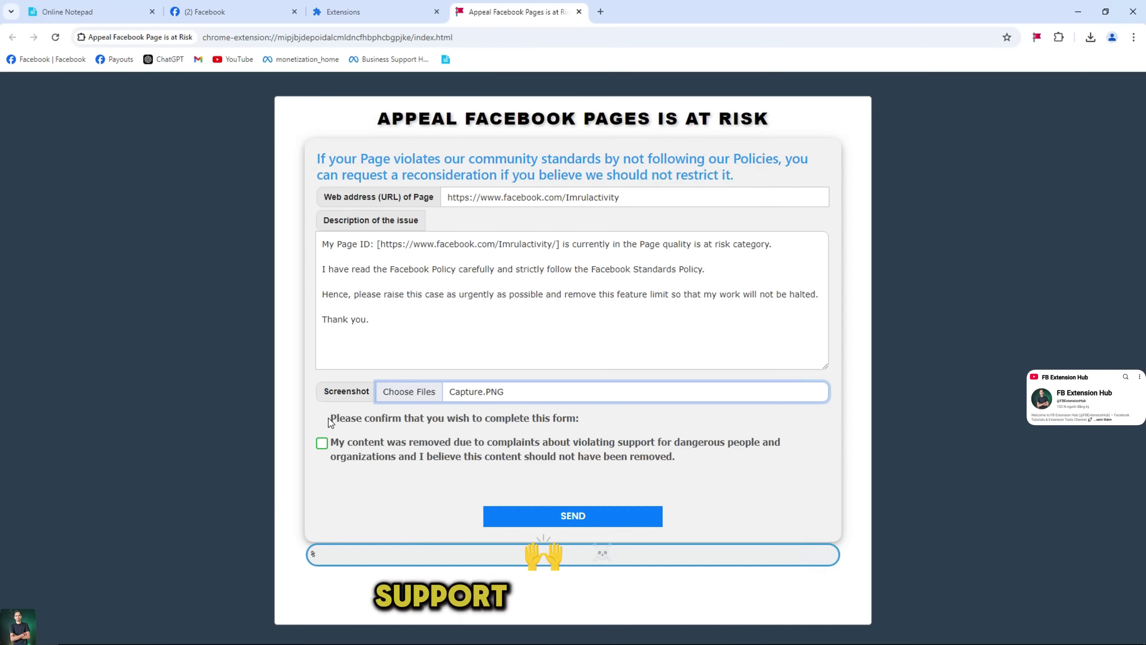
- Confirm that the content was removed over dangerous people and organizations complaints, then send the appeal and check the result line
drag(328, 417, 549, 418)
click(386, 443)
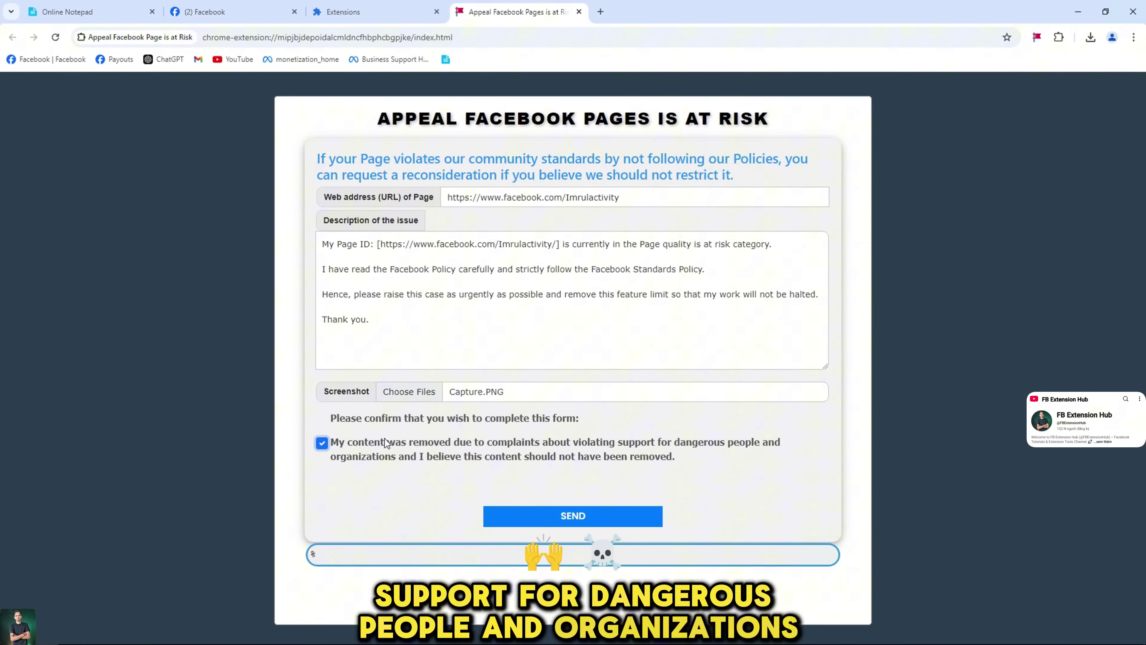
drag(331, 443, 395, 497)
click(344, 500)
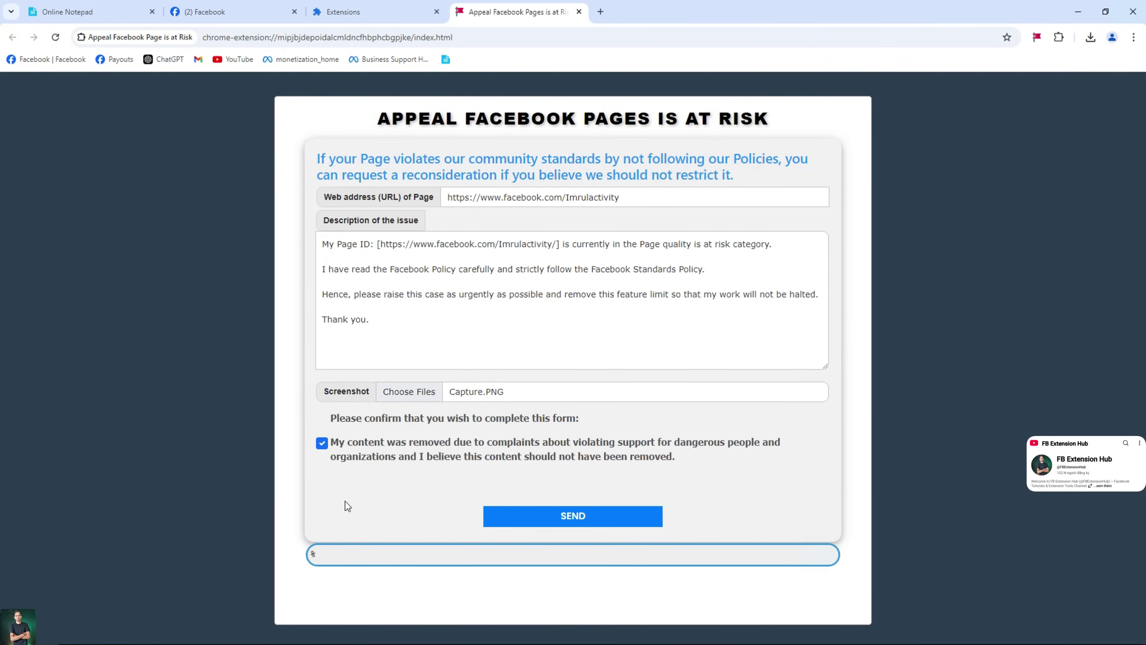
click(572, 523)
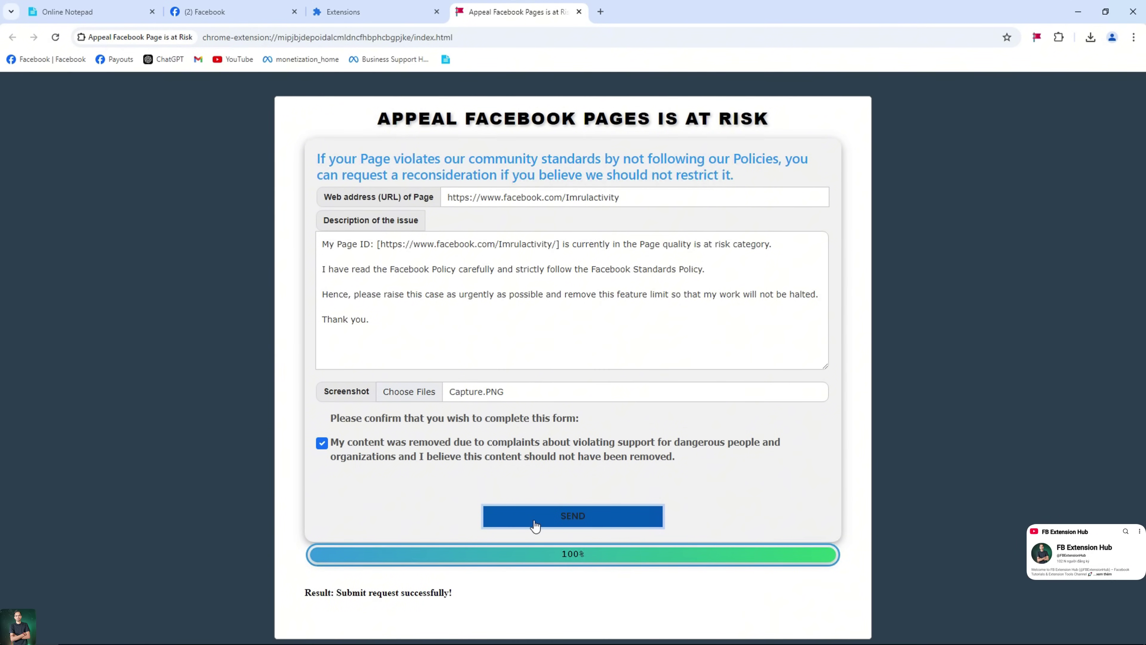
drag(307, 594, 422, 593)
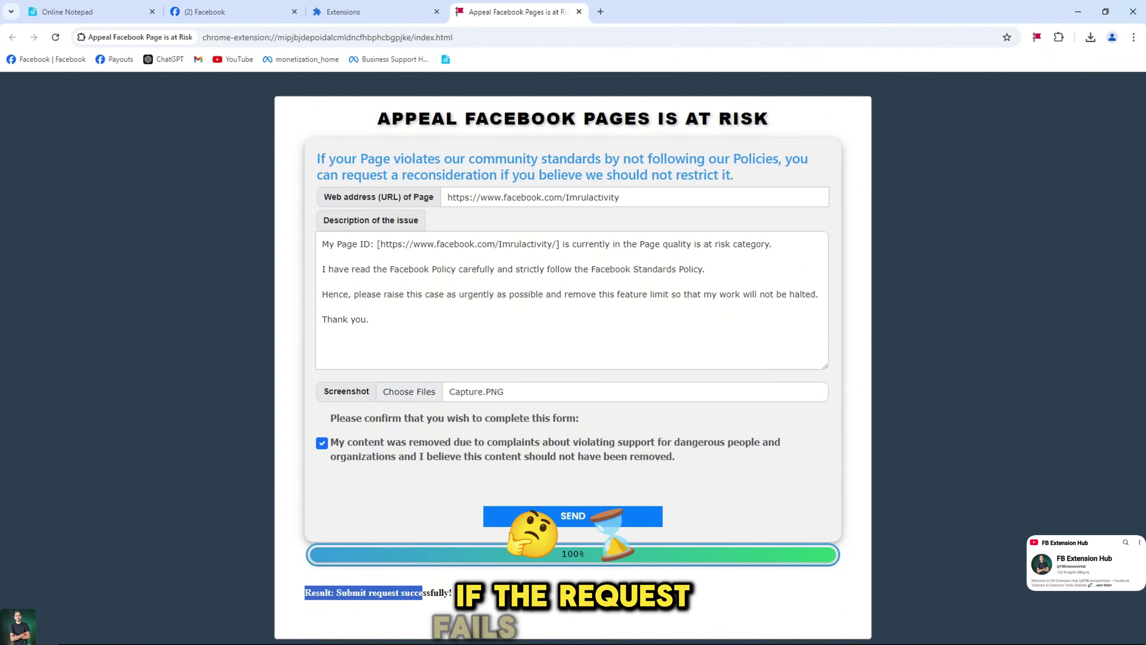
click(216, 7)
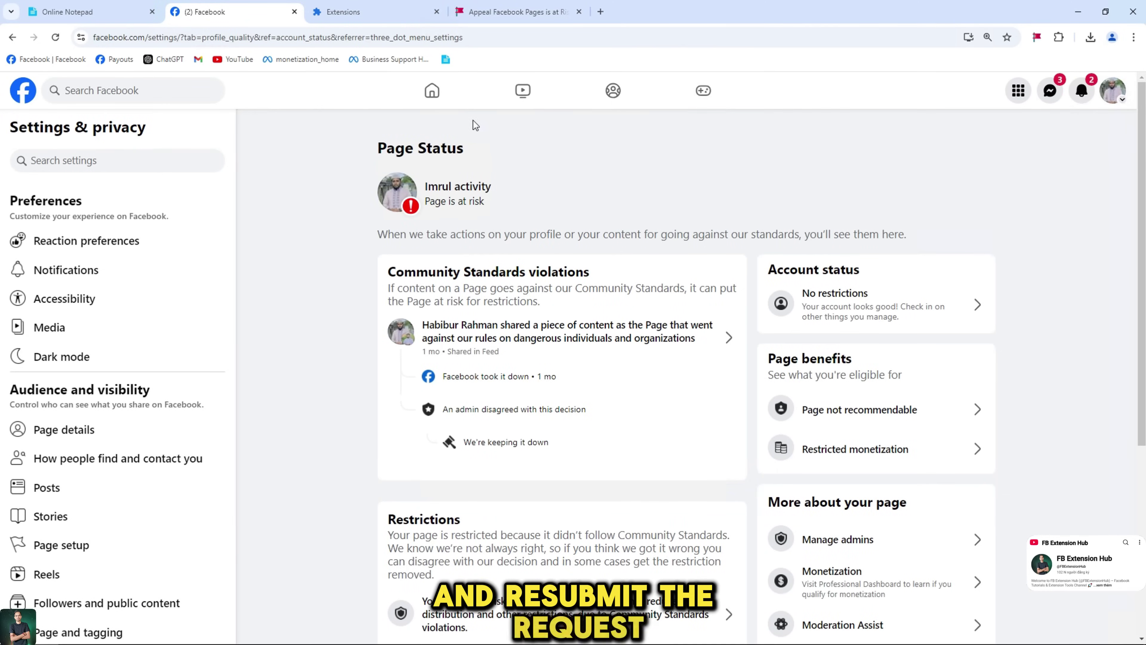
click(446, 93)
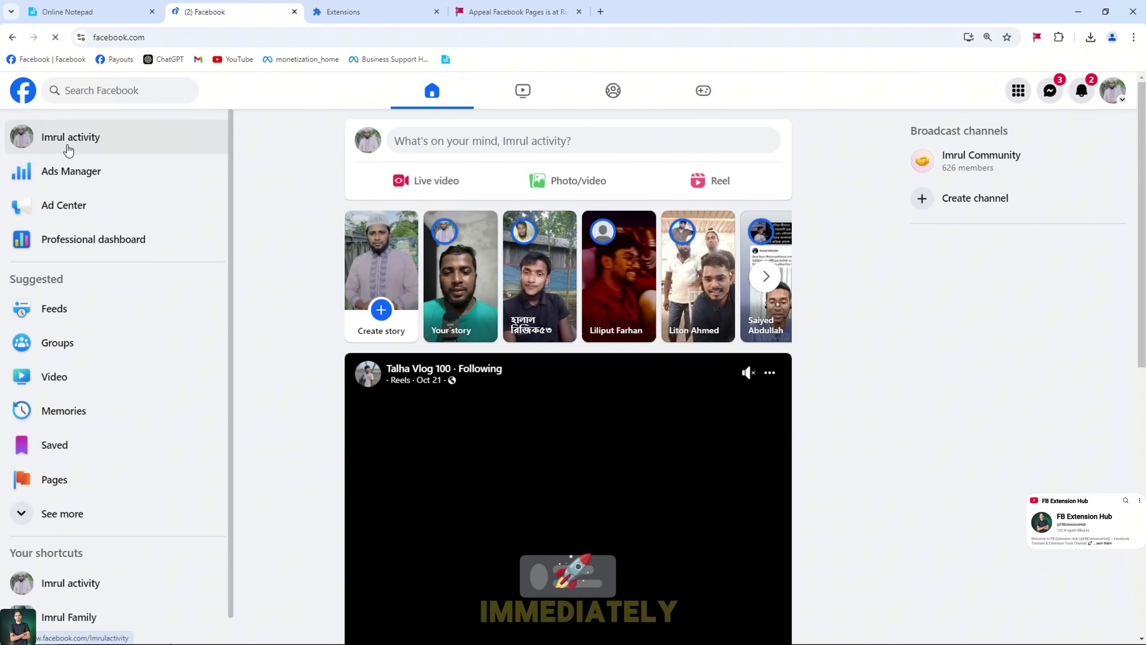
click(68, 149)
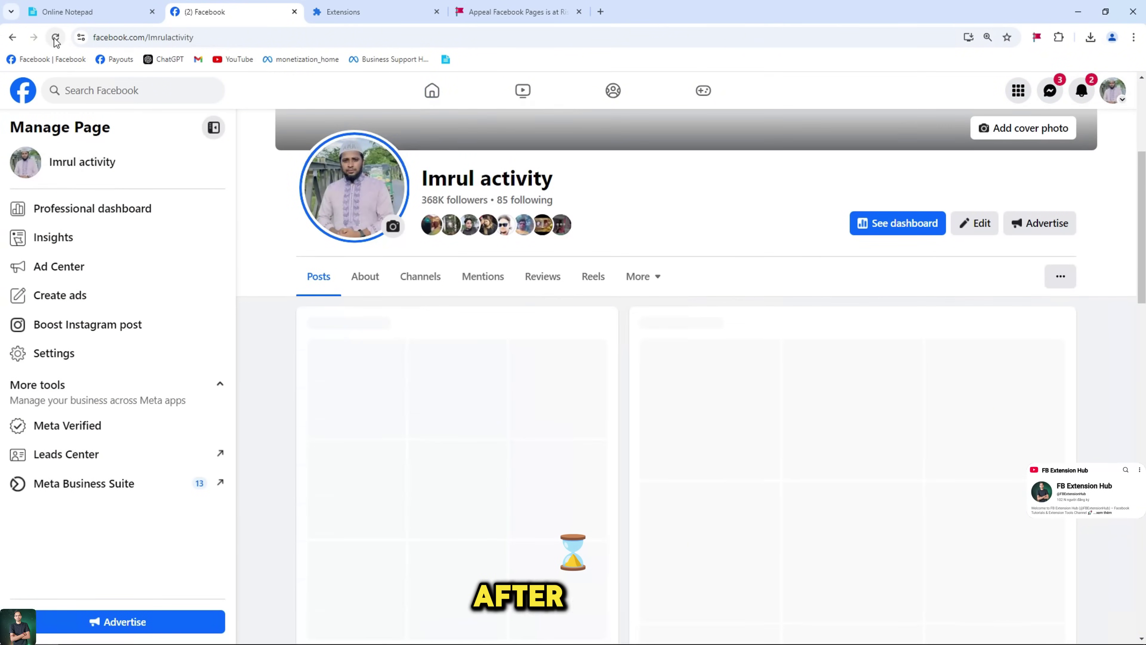
click(56, 38)
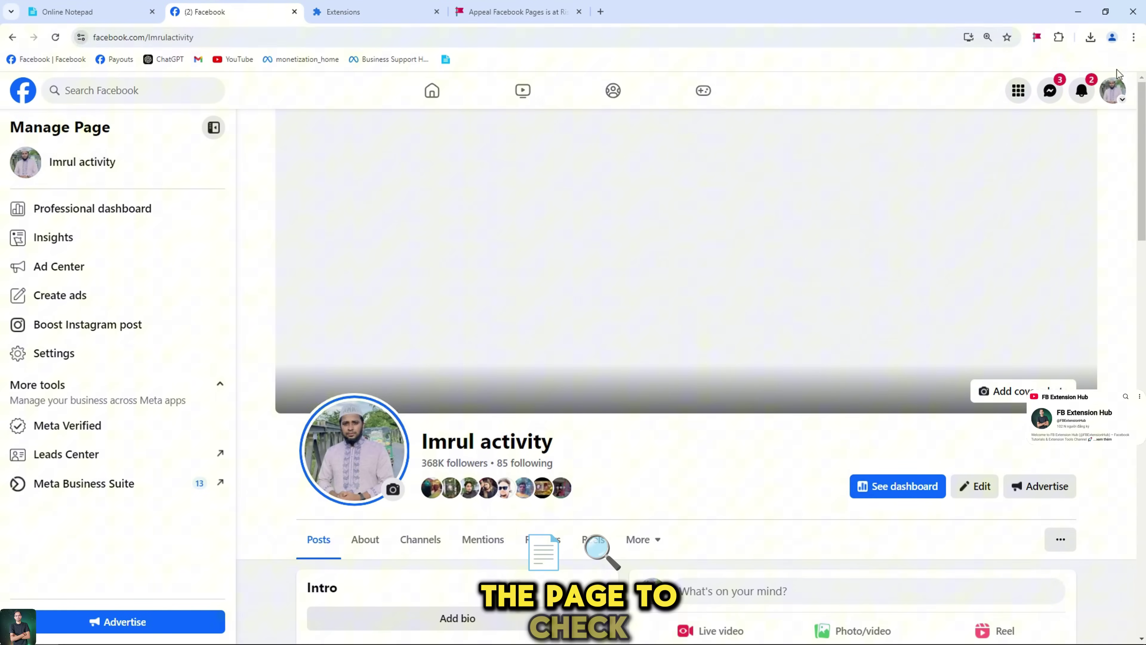
- Open the notification about the Page violation appeal in a new tab and view the Page Status there
click(1080, 92)
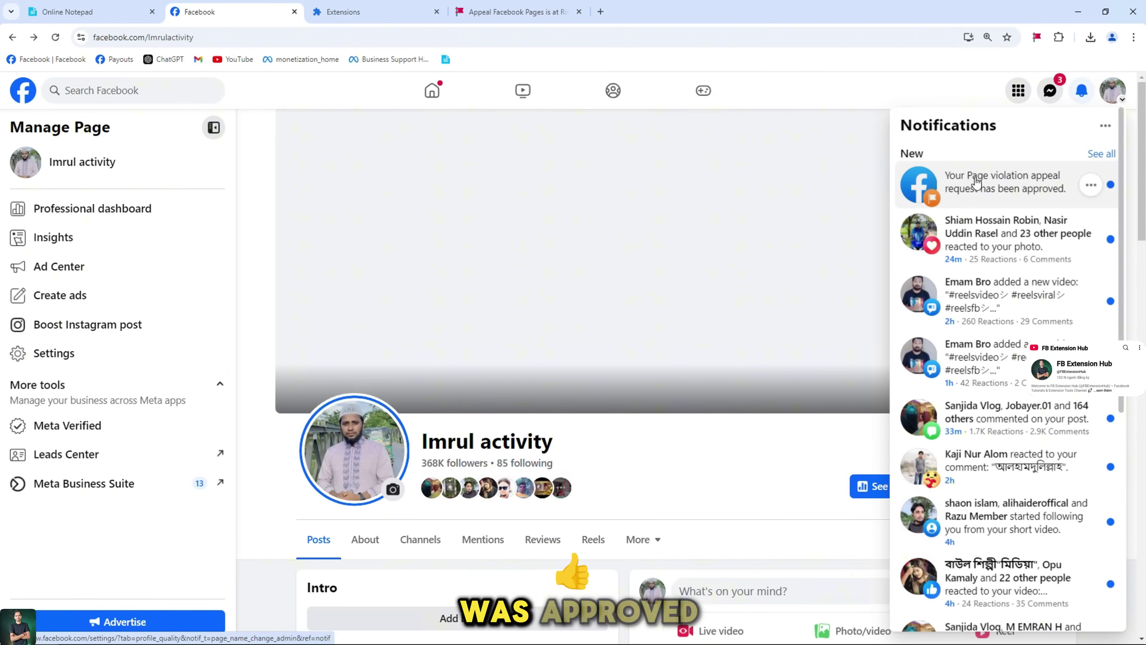
right_click(970, 176)
click(1007, 185)
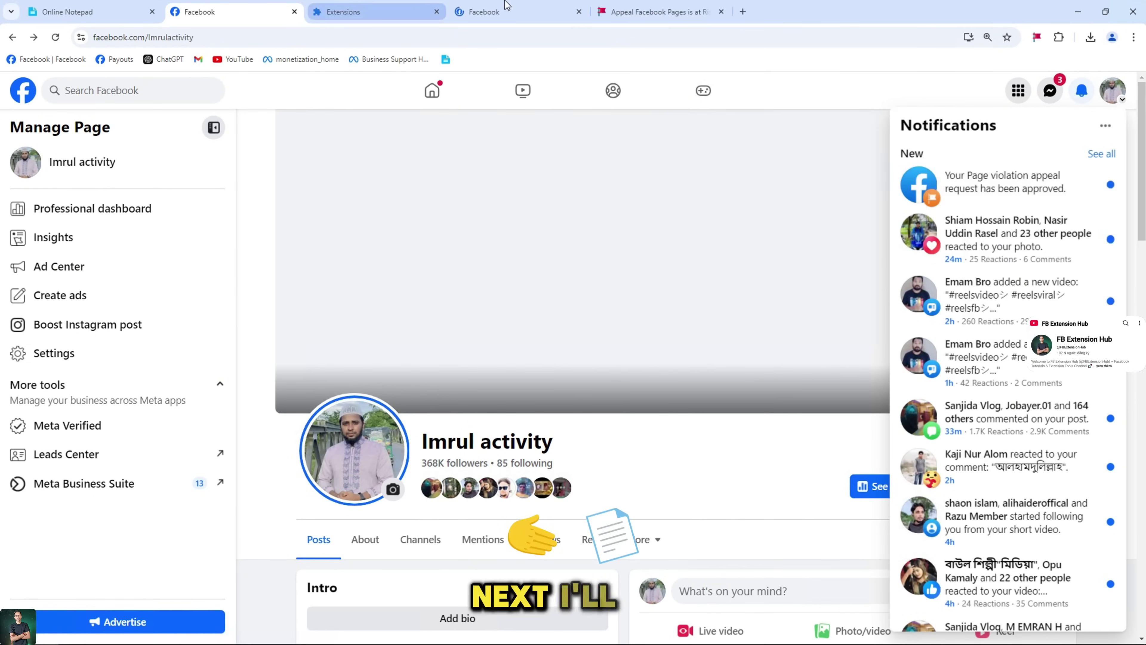
click(504, 10)
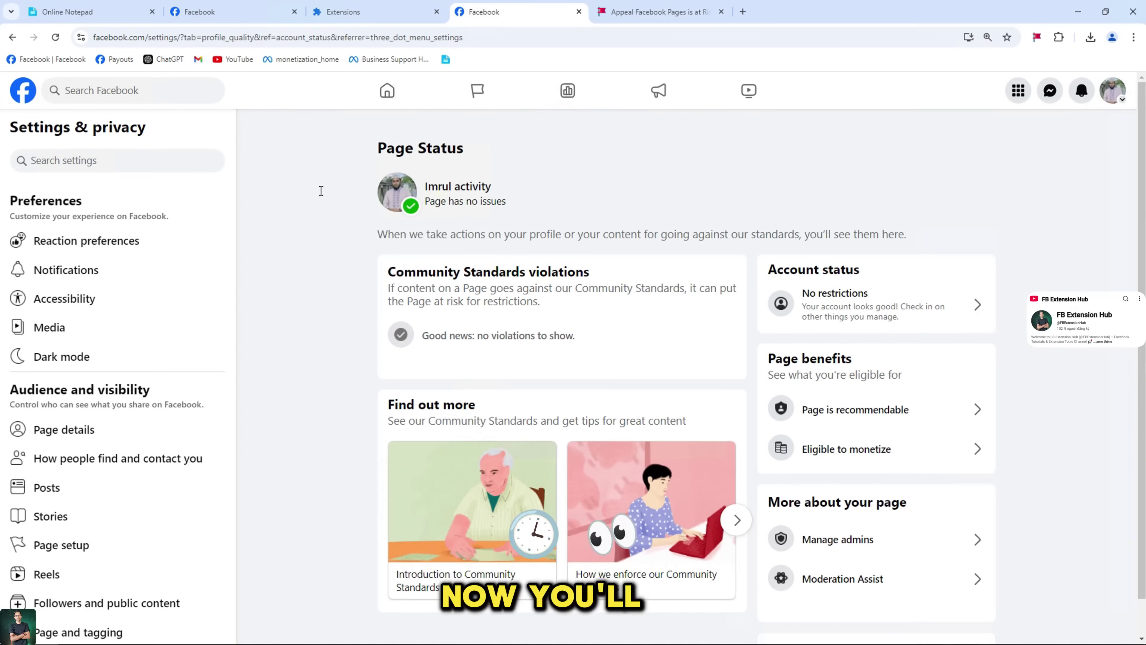
- Reload Page Status to check the Page's violations and restrictions, and open its recommendation details under Page benefits
right_click(302, 175)
click(325, 214)
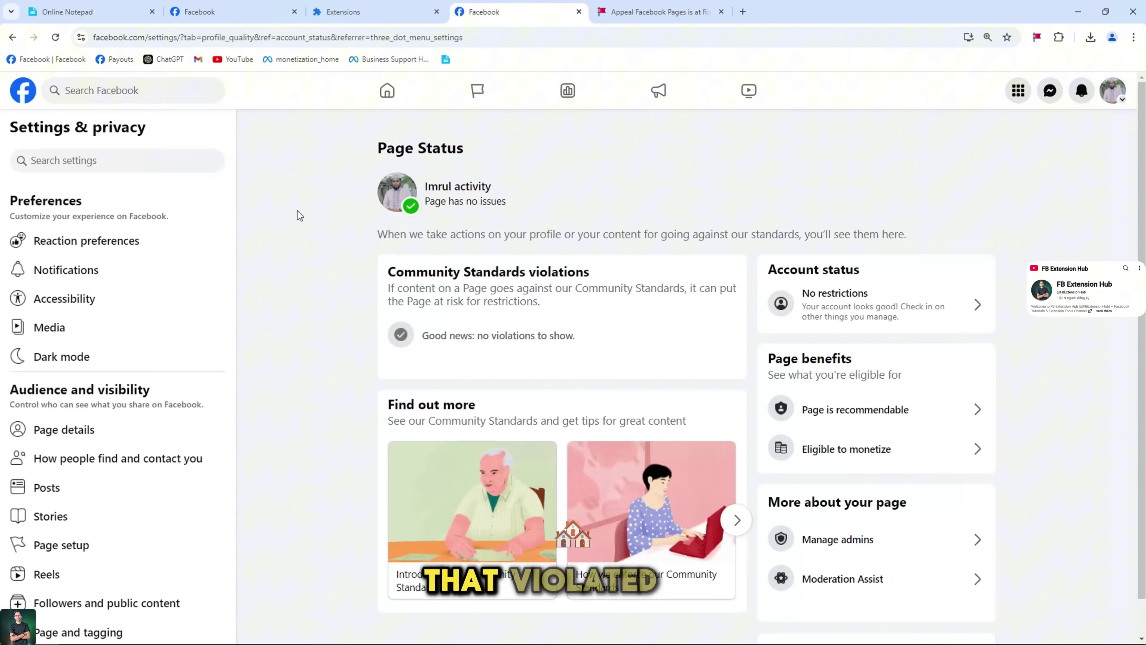
right_click(297, 211)
click(318, 250)
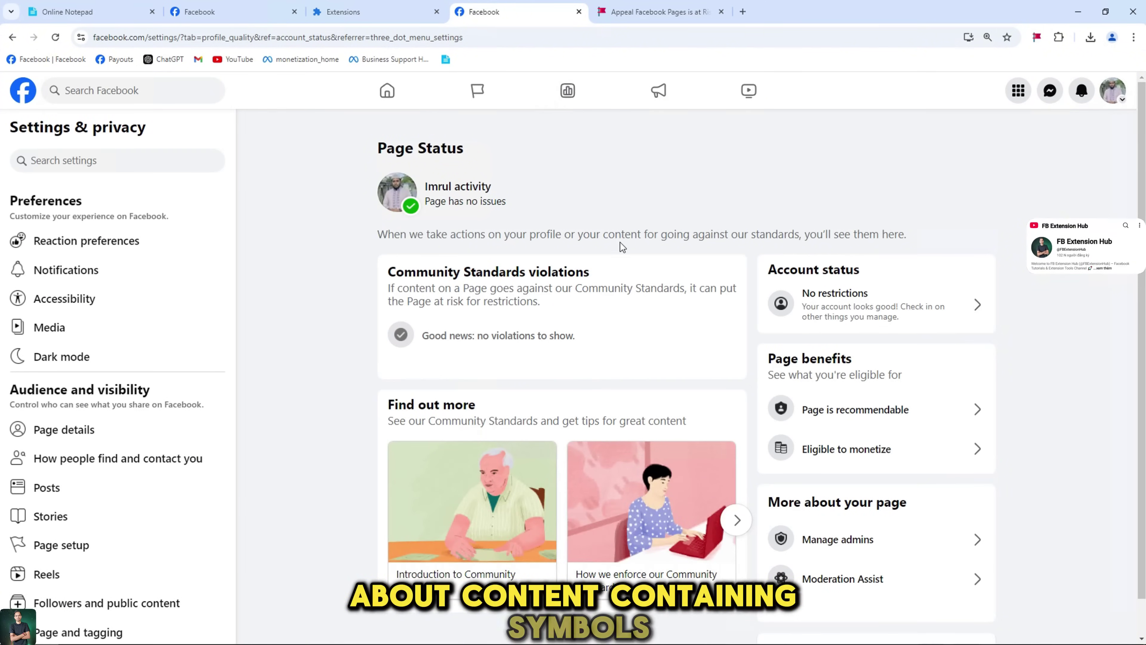
right_click(601, 203)
click(619, 242)
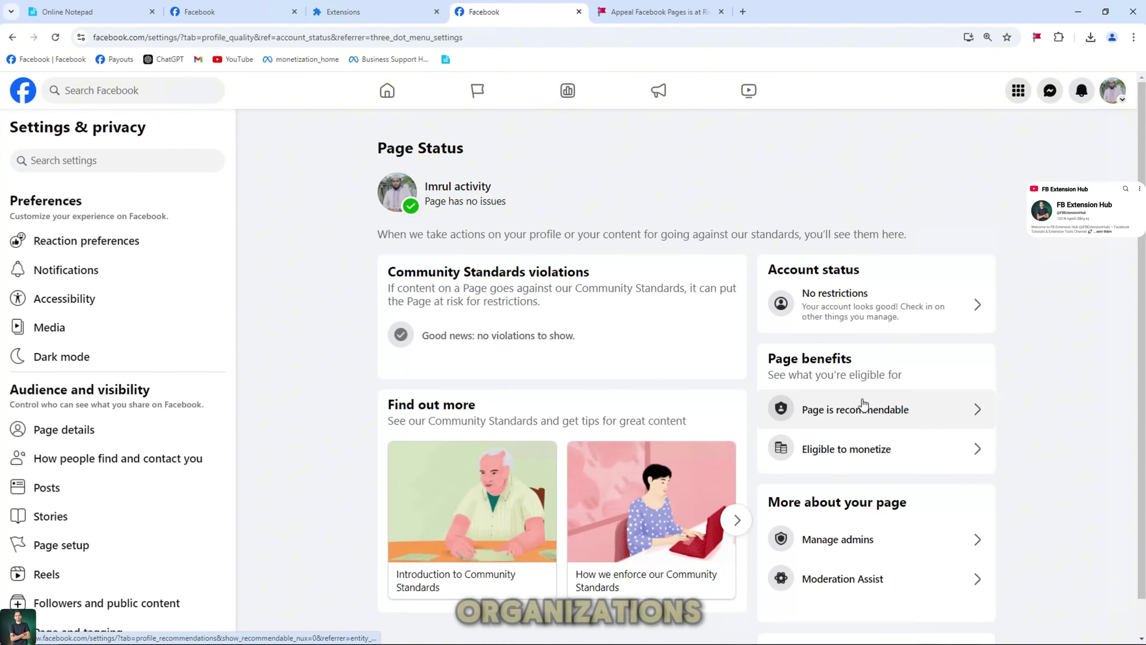
click(863, 404)
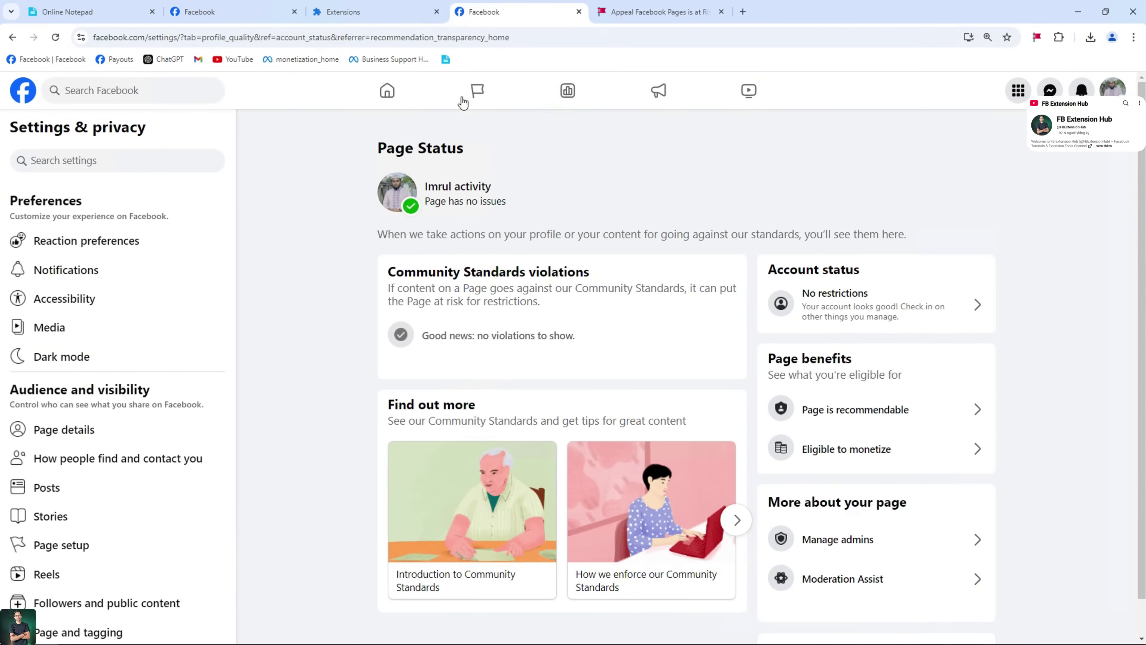
click(385, 92)
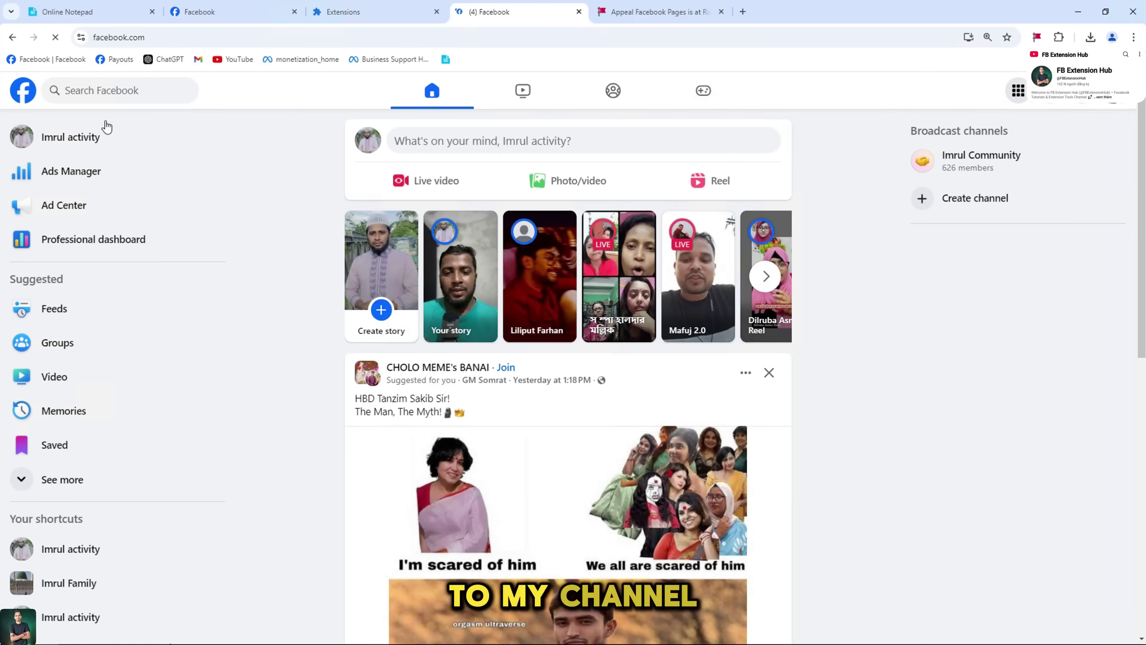
click(90, 131)
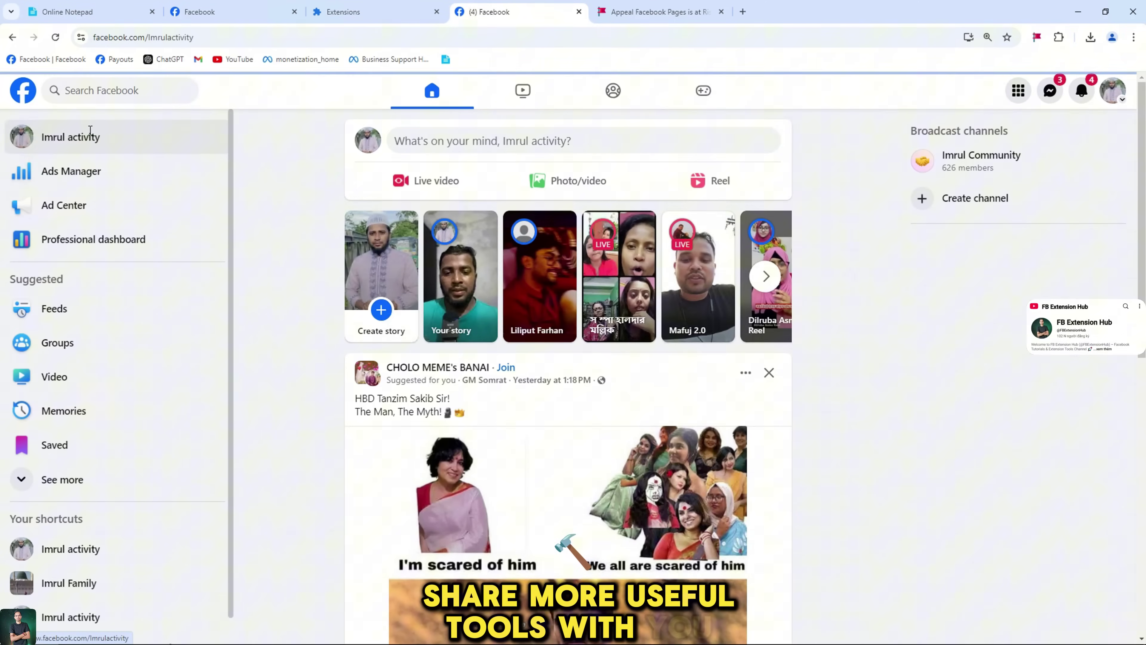
scroll(641, 264, up, 5)
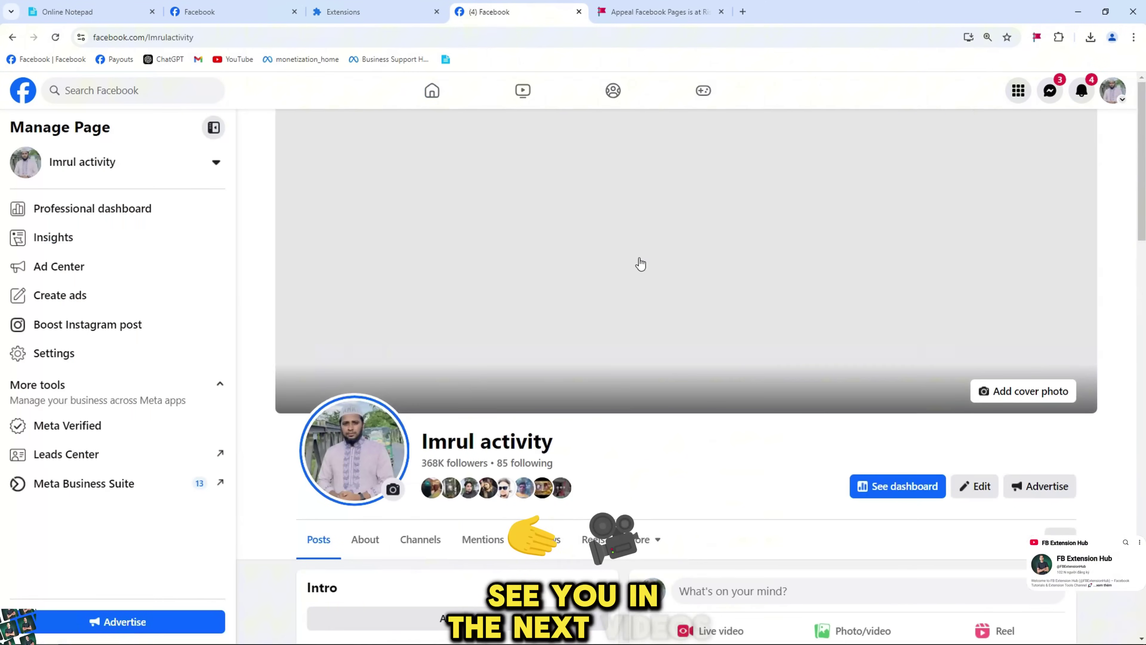